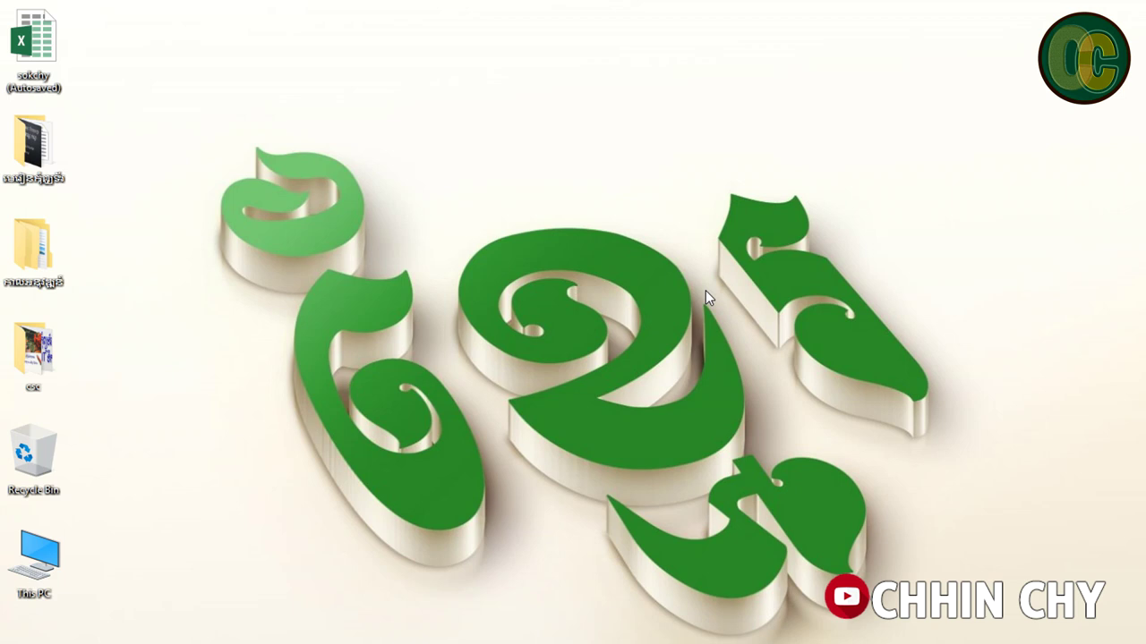
- Refresh the desktop three times from its right-click menu
{"action": "right_click", "coordinate": [591, 116]}
{"action": "left_click", "coordinate": [655, 166]}
{"action": "right_click", "coordinate": [583, 96]}
{"action": "left_click", "coordinate": [630, 146]}
{"action": "right_click", "coordinate": [479, 104]}
{"action": "left_click", "coordinate": [564, 154]}
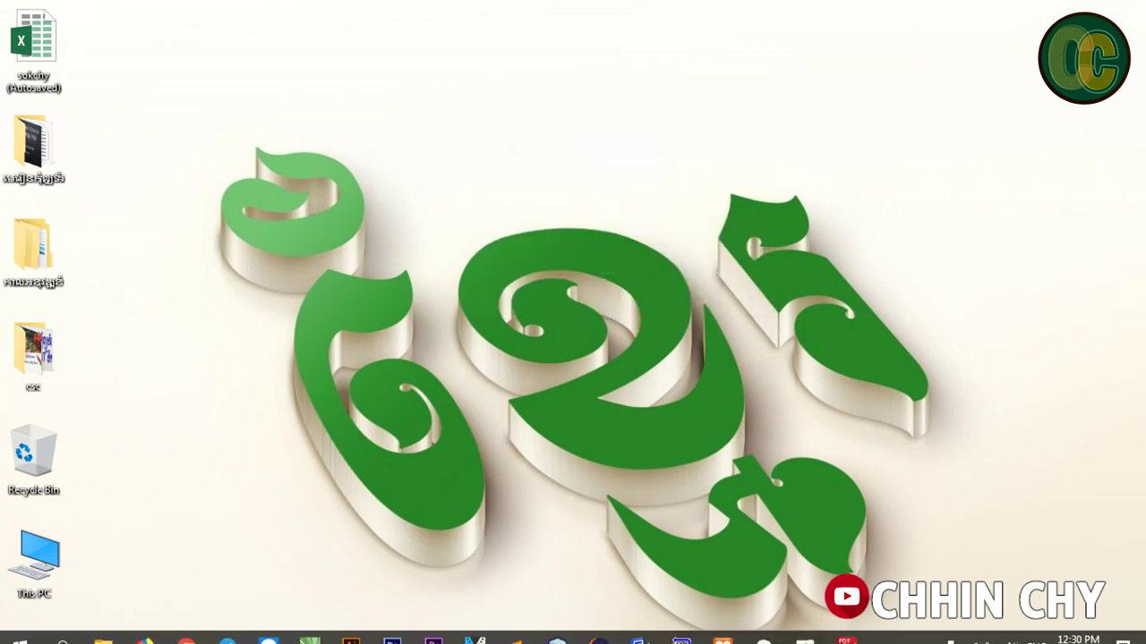
- Restore Photoshop, display the Marquee and Lasso tool flyouts, then minimize it
{"action": "left_click", "coordinate": [392, 630]}
{"action": "left_click_drag", "start_coordinate": [16, 106], "coordinate": [82, 108]}
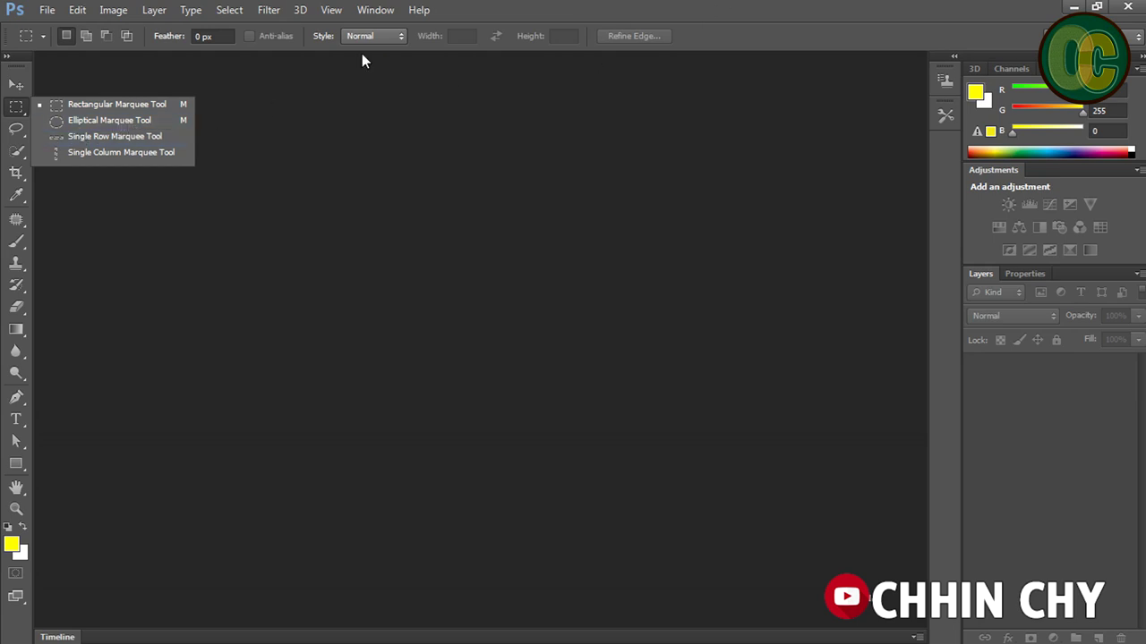
{"action": "left_click_drag", "start_coordinate": [16, 128], "coordinate": [70, 131]}
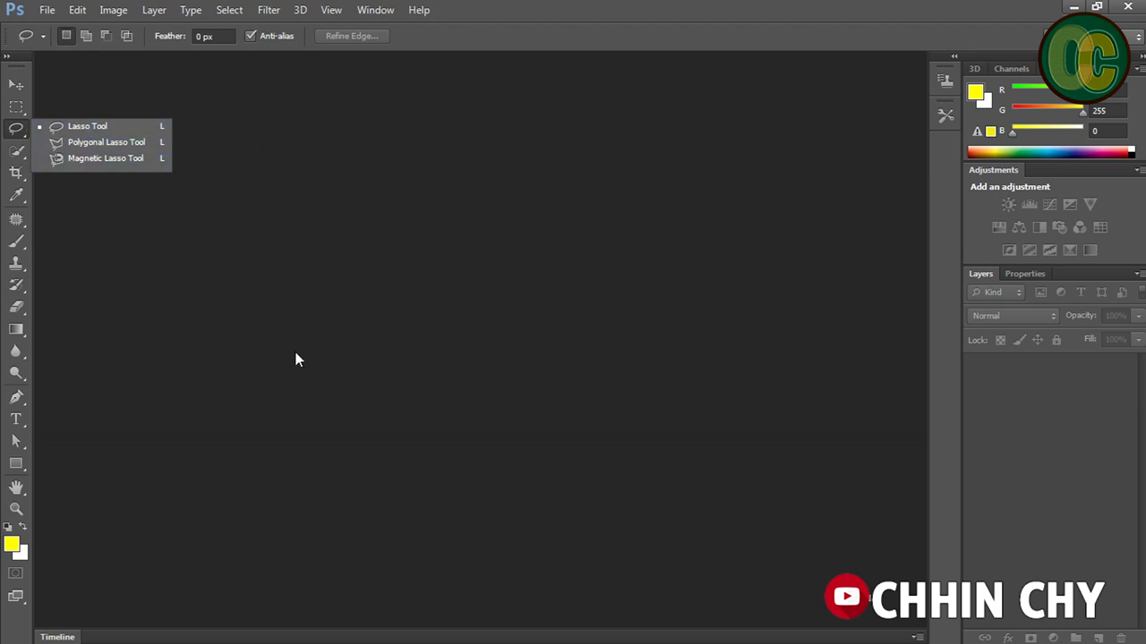
{"action": "left_click", "coordinate": [1072, 6]}
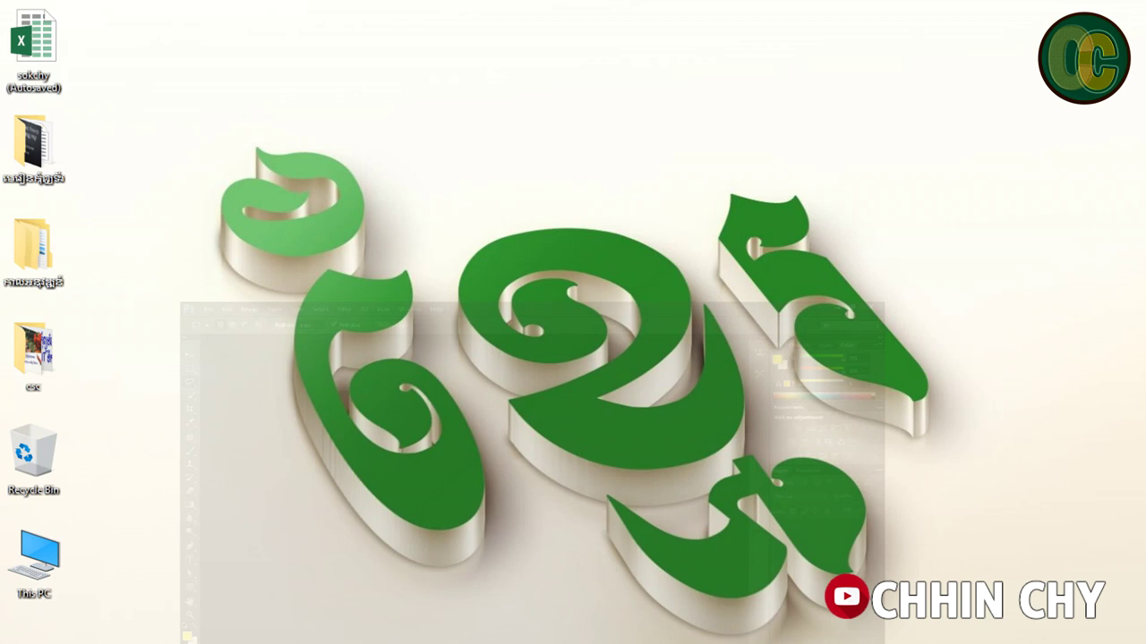
- Show page 31's lasso and Magic Wand section with its header, then minimize the PDF guide
{"action": "left_click", "coordinate": [847, 630]}
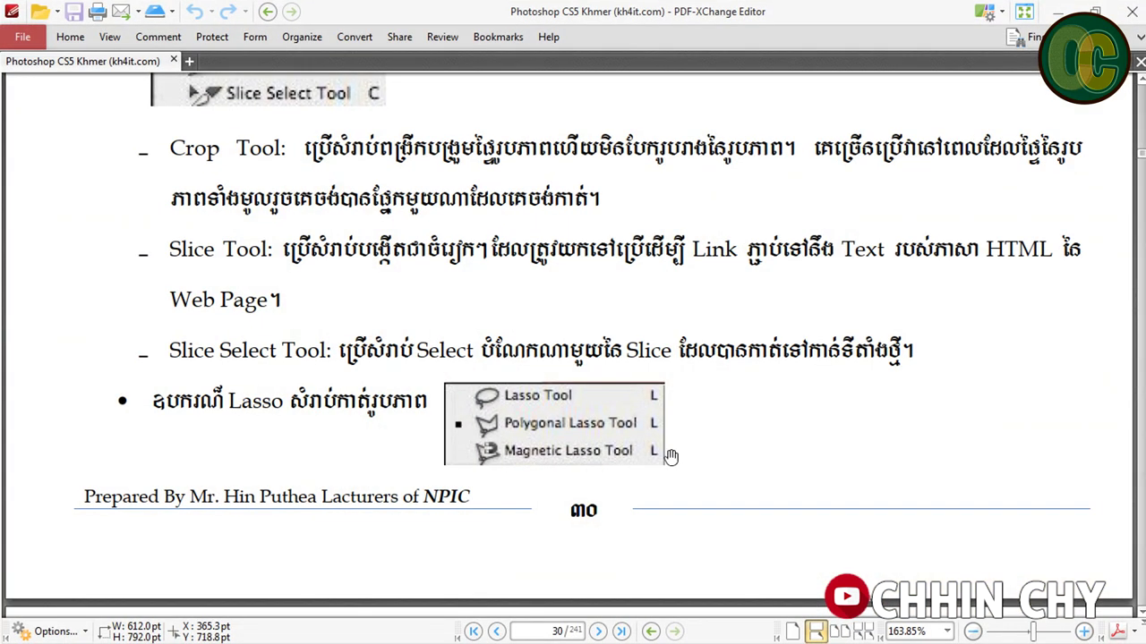
{"action": "scroll", "coordinate": [570, 434], "scroll_direction": "down", "scroll_amount": 5}
{"action": "scroll", "coordinate": [504, 179], "scroll_direction": "up", "scroll_amount": 3}
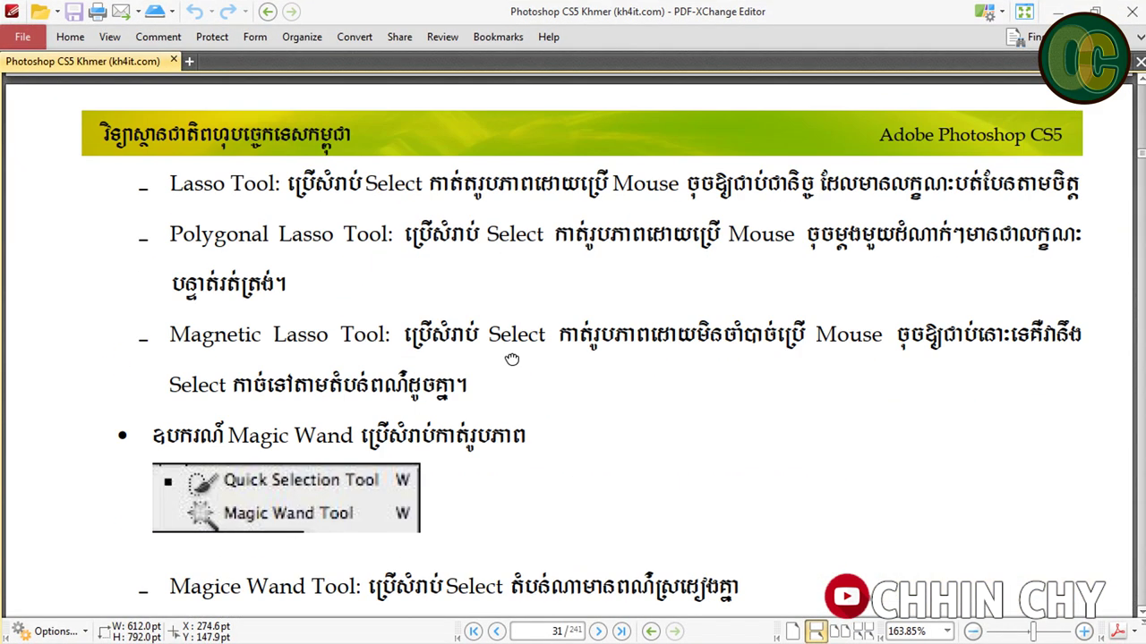
{"action": "scroll", "coordinate": [230, 213], "scroll_direction": "up", "scroll_amount": 1}
{"action": "scroll", "coordinate": [230, 213], "scroll_direction": "down", "scroll_amount": 1}
{"action": "scroll", "coordinate": [230, 213], "scroll_direction": "down", "scroll_amount": 1}
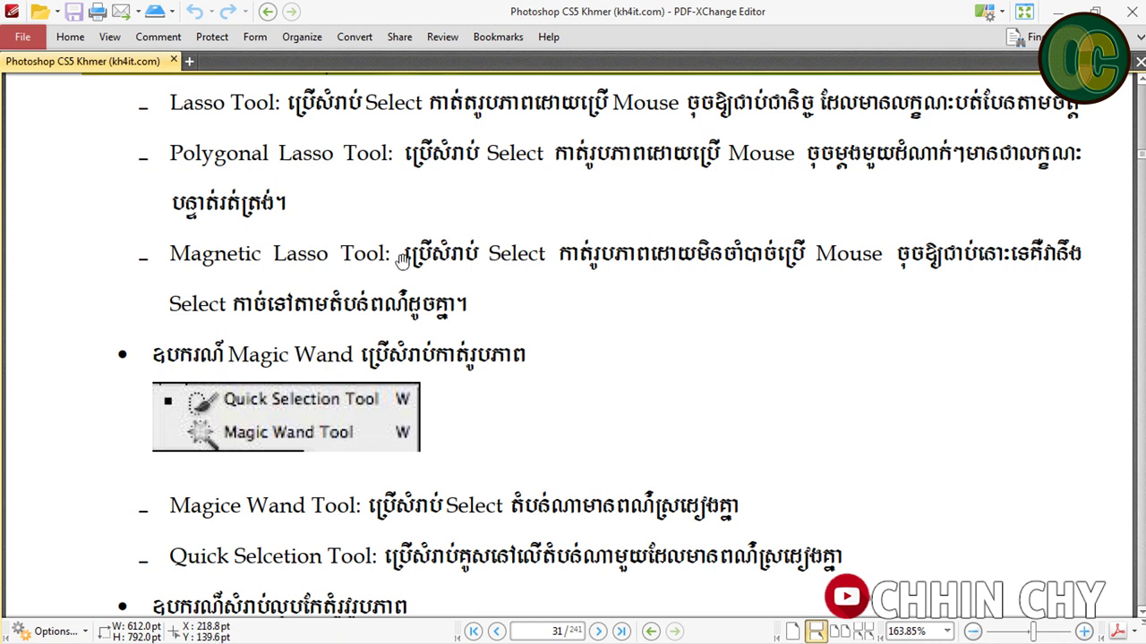
{"action": "mouse_move", "coordinate": [389, 290]}
{"action": "left_mouse_down"}
{"action": "mouse_move", "coordinate": [387, 316]}
{"action": "mouse_move", "coordinate": [389, 295]}
{"action": "left_mouse_up"}
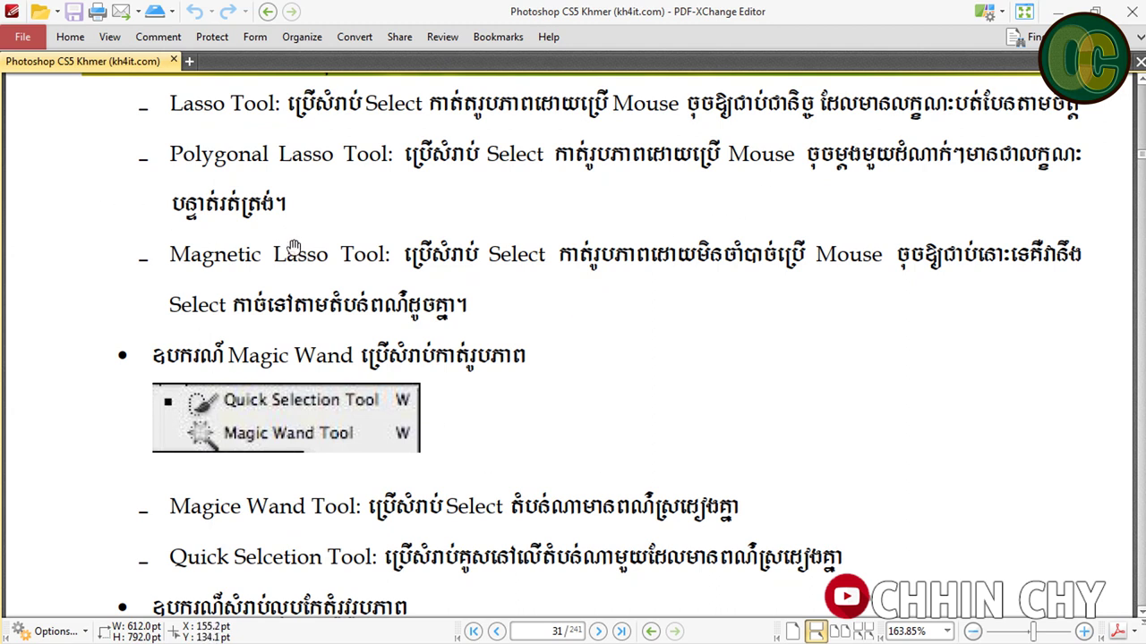
{"action": "left_click_drag", "start_coordinate": [295, 248], "coordinate": [297, 271]}
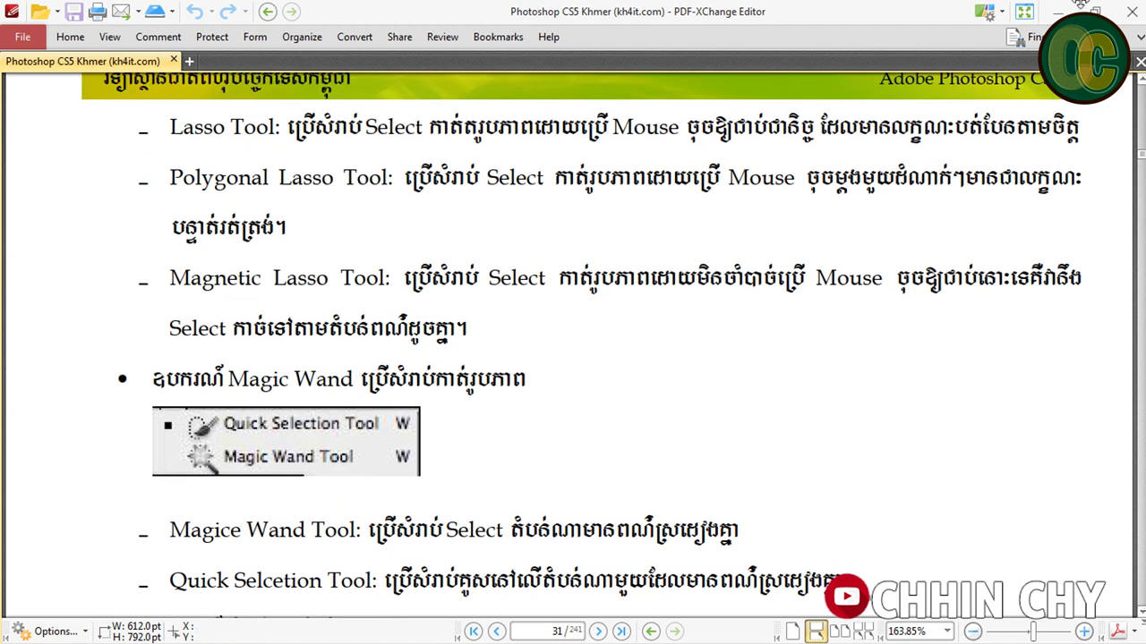
{"action": "left_click", "coordinate": [1094, 7]}
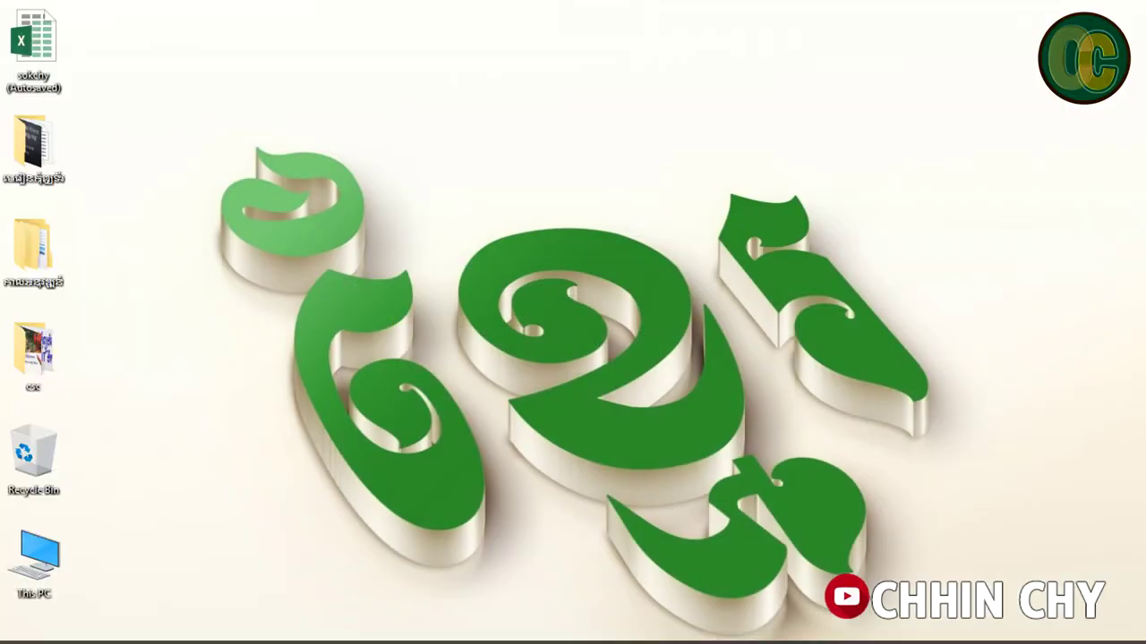
- Restore Photoshop and open nisa from the Lesson1.3 folder via File > Open
{"action": "left_click", "coordinate": [394, 628]}
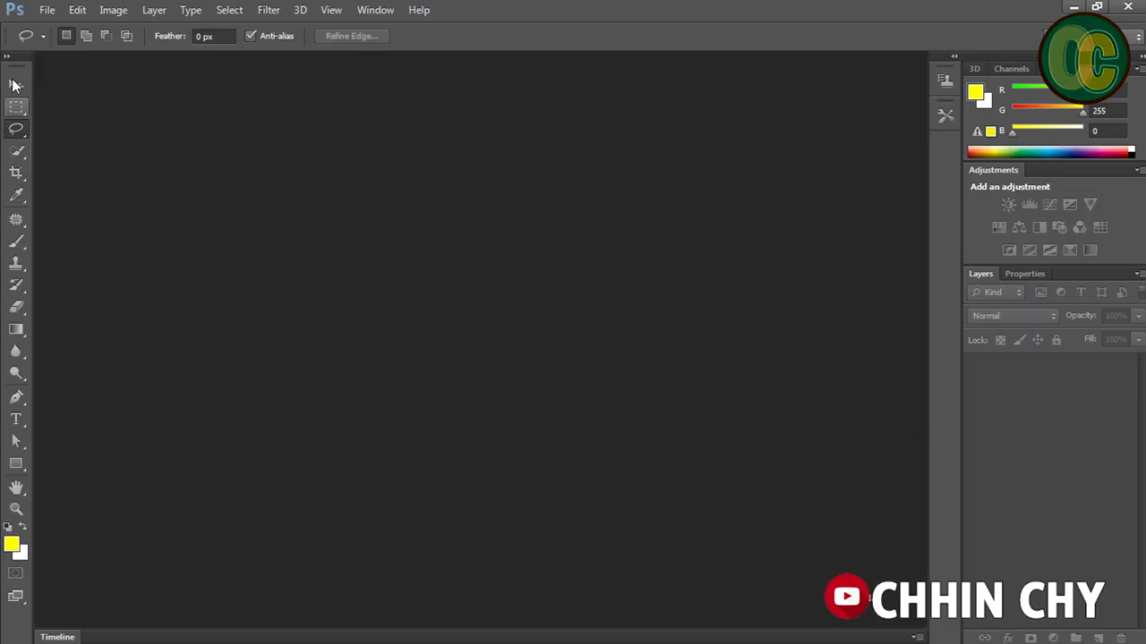
{"action": "left_click", "coordinate": [46, 10]}
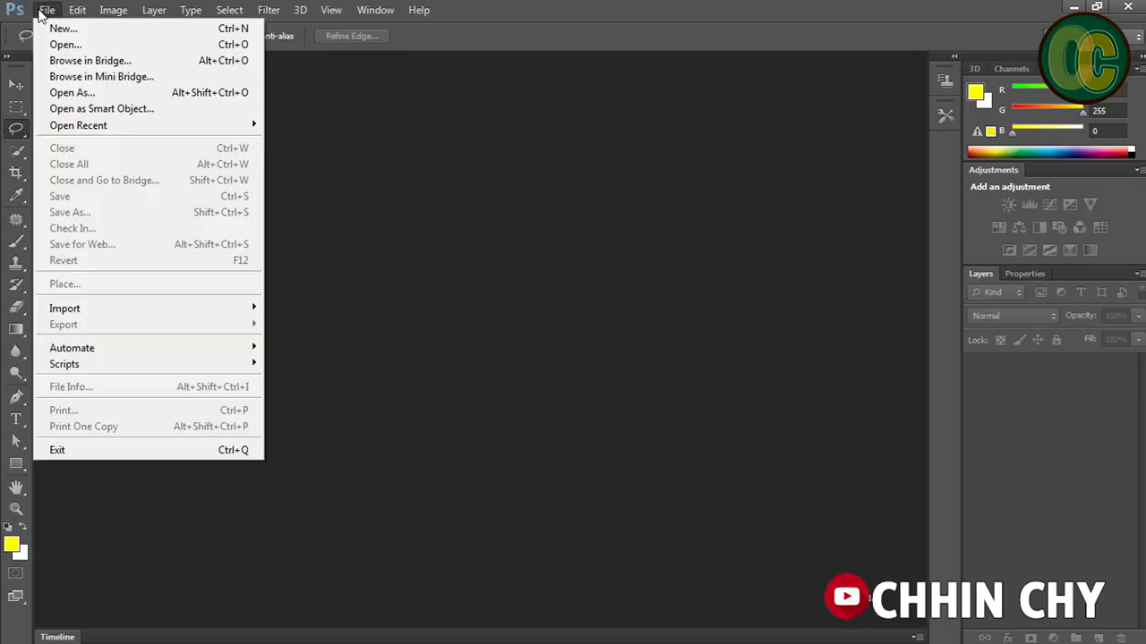
{"action": "left_click", "coordinate": [68, 50]}
{"action": "left_click", "coordinate": [762, 210]}
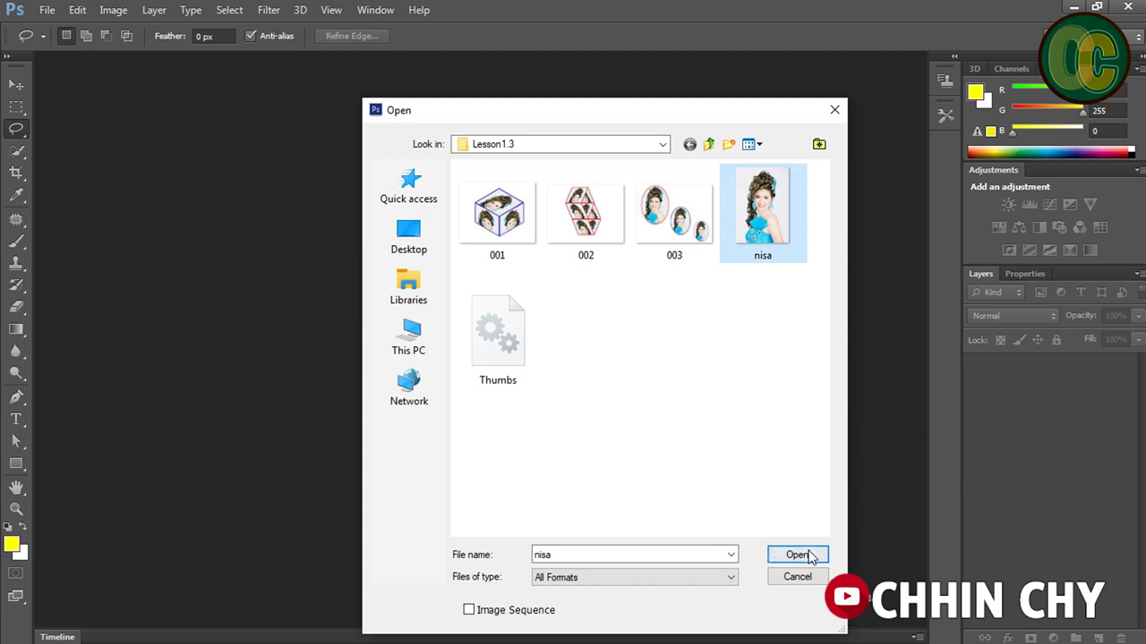
{"action": "left_click", "coordinate": [796, 554]}
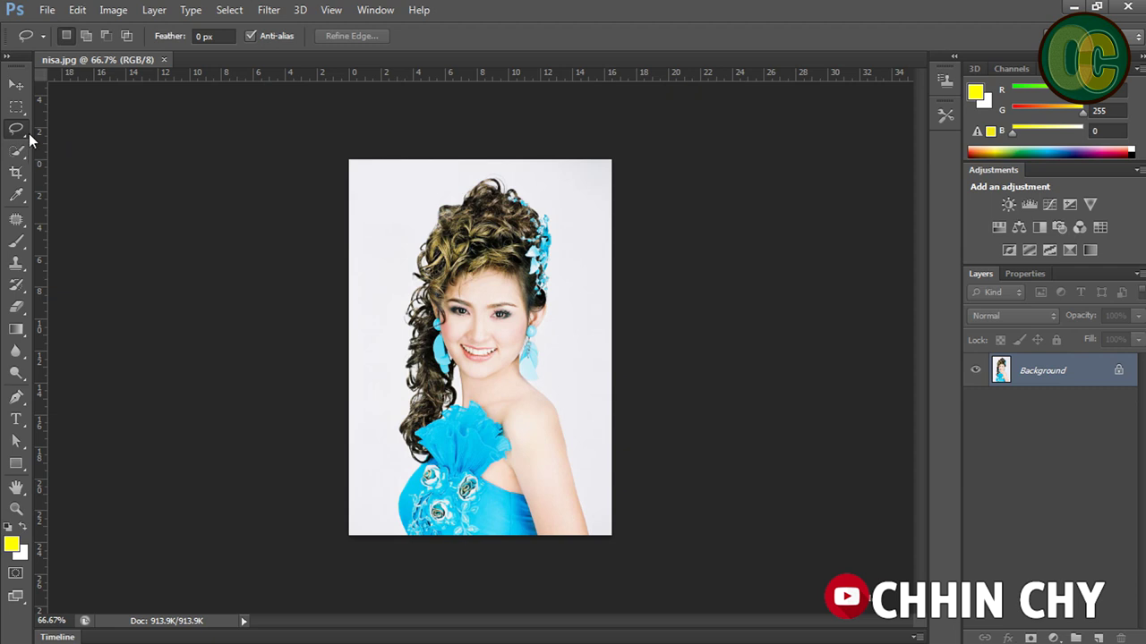
- Magnify the screen with the Windows magnifier, reset it to normal, and dismiss the Start menu
{"action": "key", "text": "super+plus"}
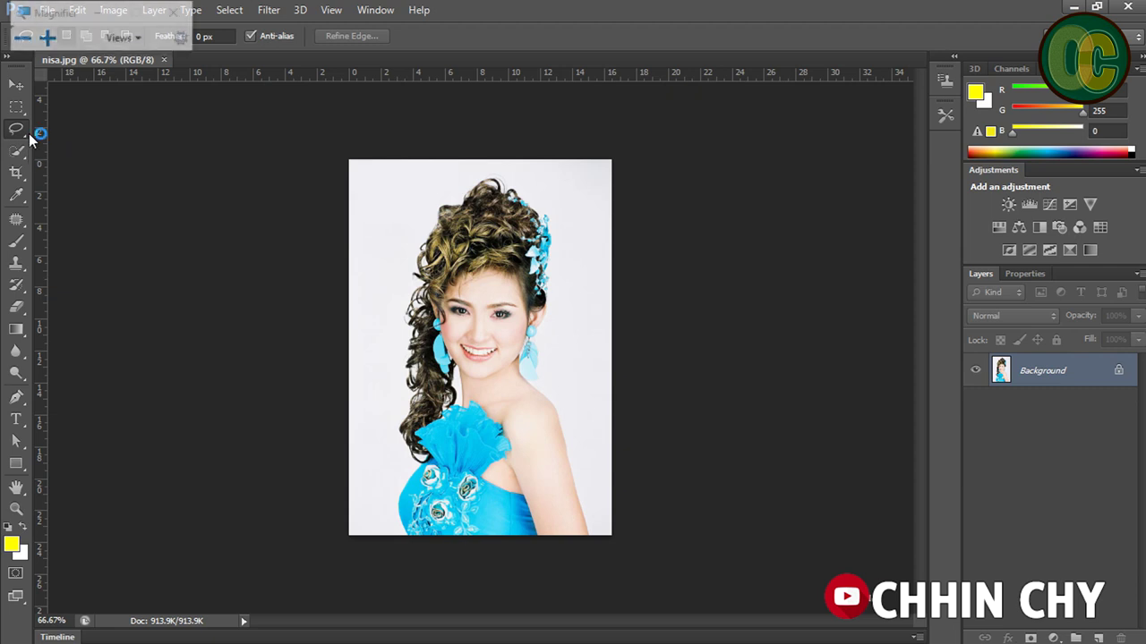
{"action": "key", "text": "super+plus"}
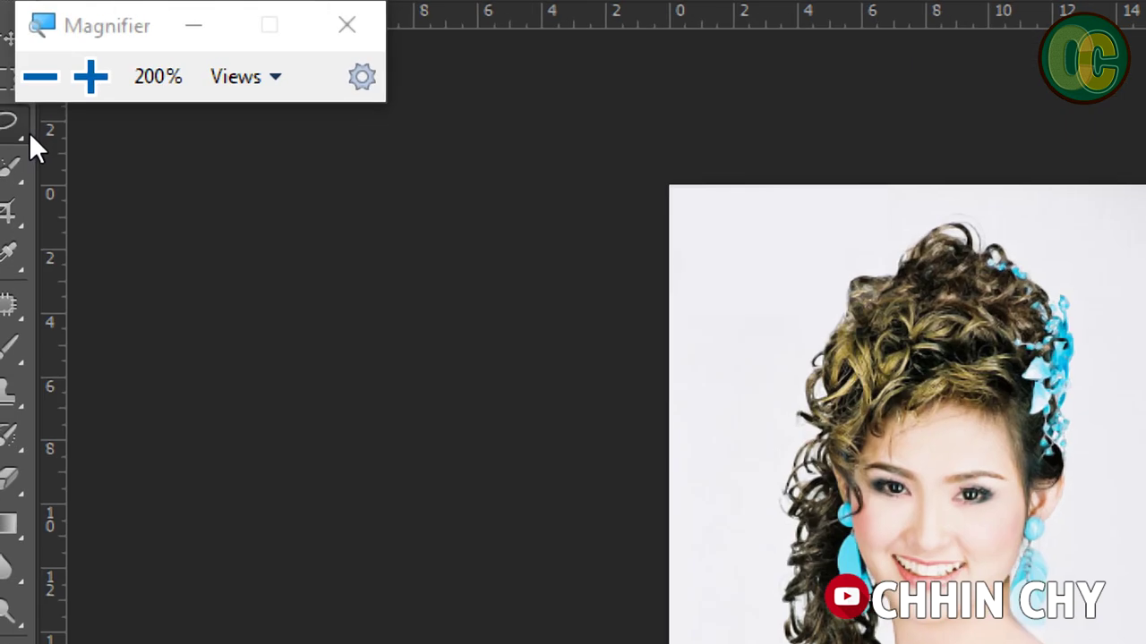
{"action": "key", "text": "super+plus"}
{"action": "key", "text": "super"}
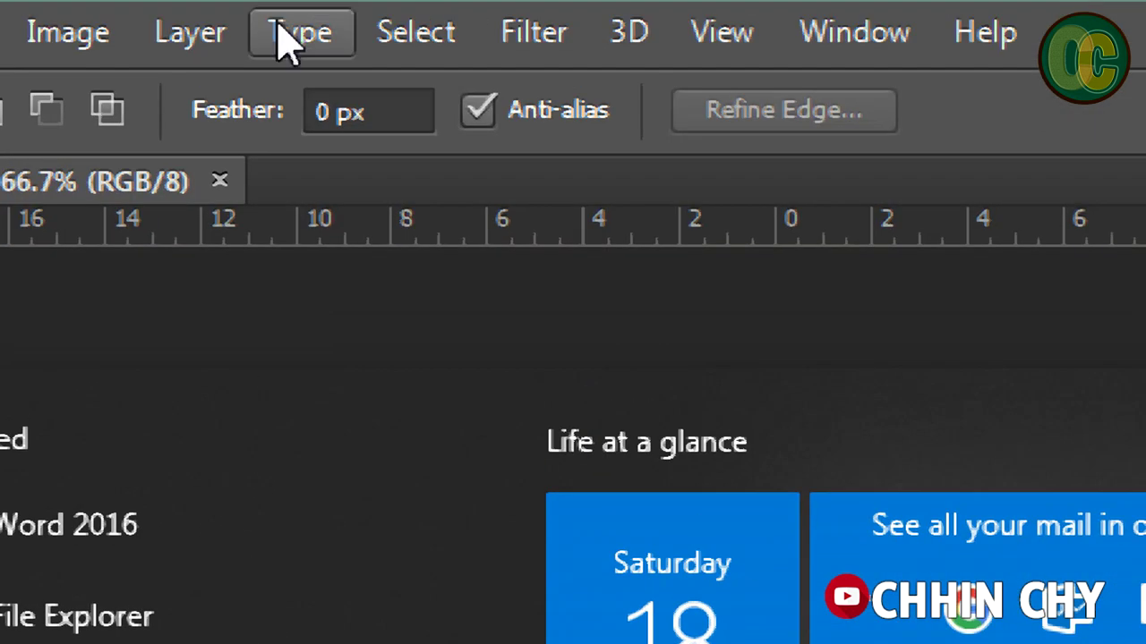
{"action": "key", "text": "super+Escape"}
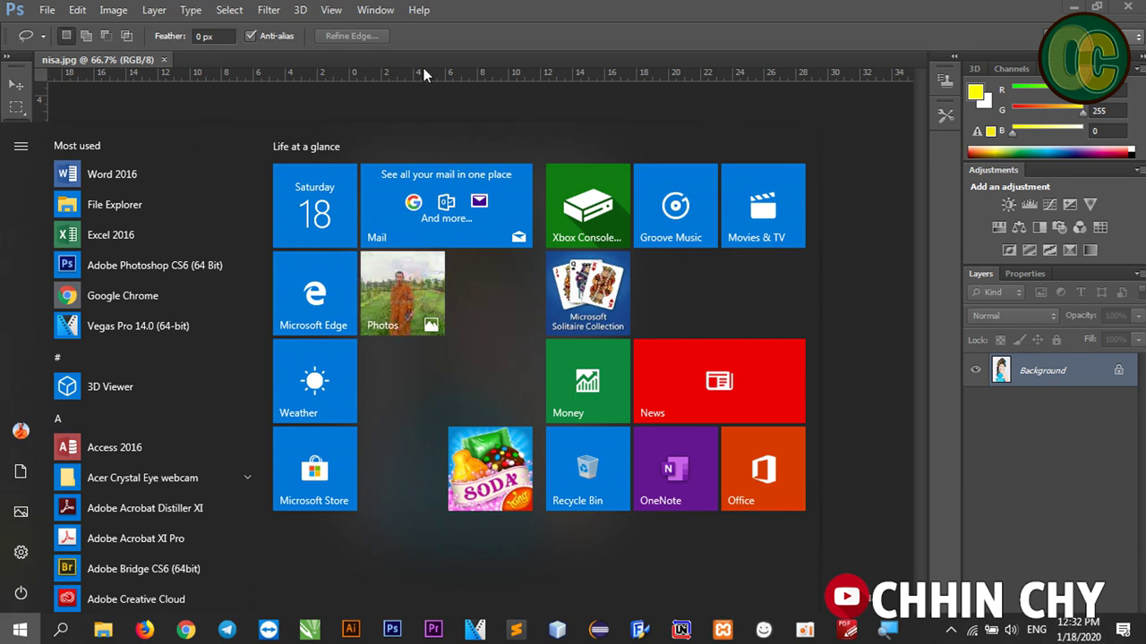
{"action": "left_click", "coordinate": [436, 89]}
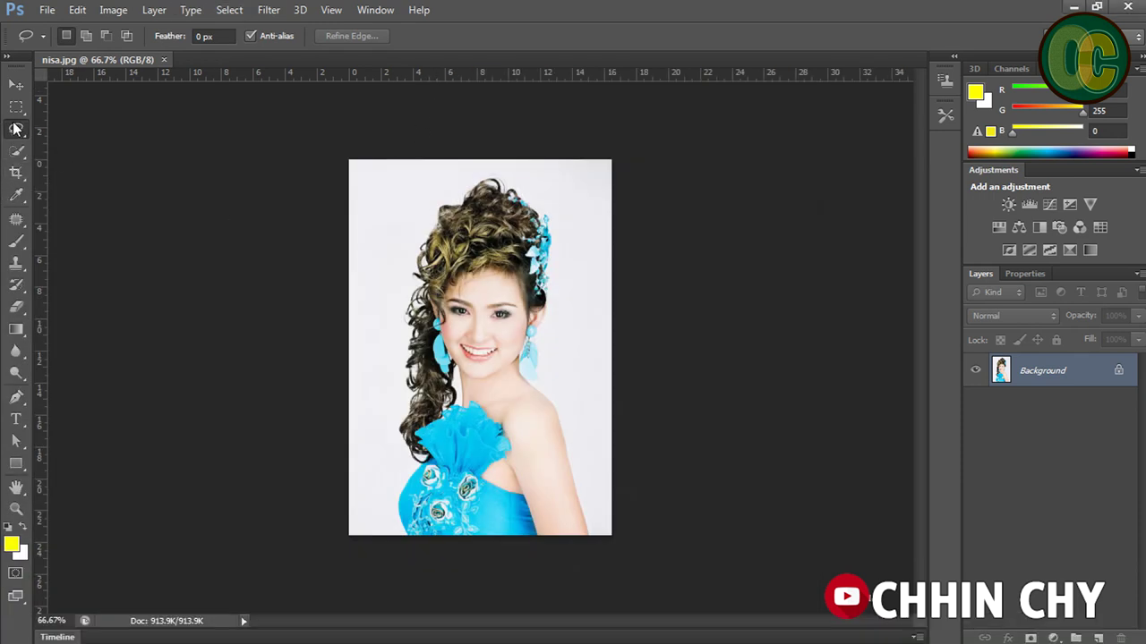
- Choose the Magnetic Lasso Tool from the Lasso tool flyout
{"action": "right_click", "coordinate": [15, 129]}
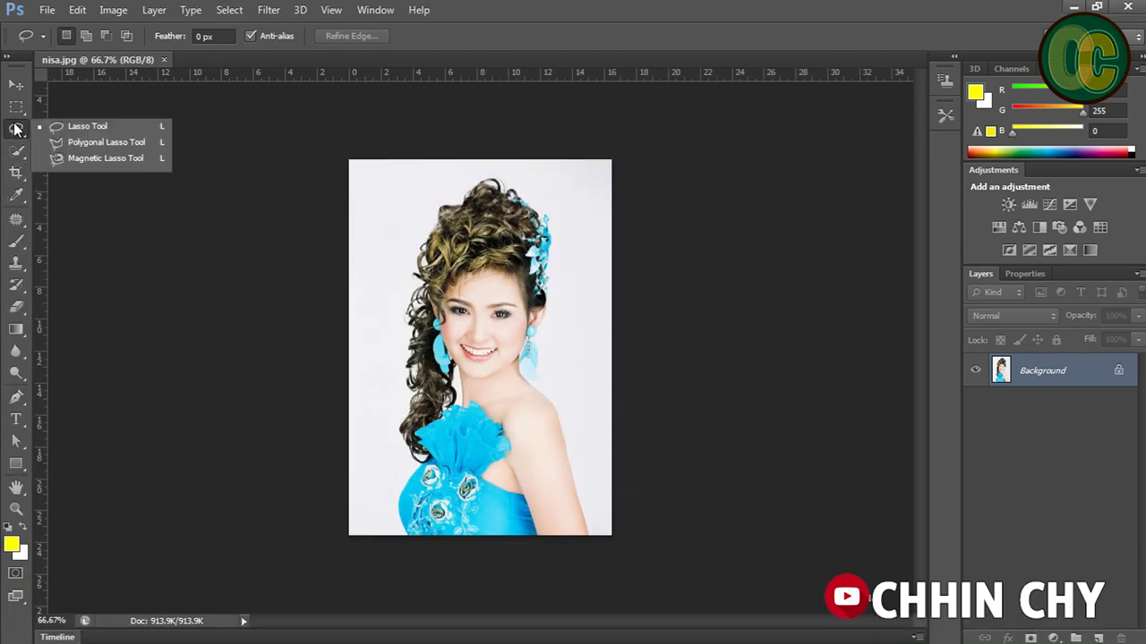
{"action": "left_click", "coordinate": [120, 157]}
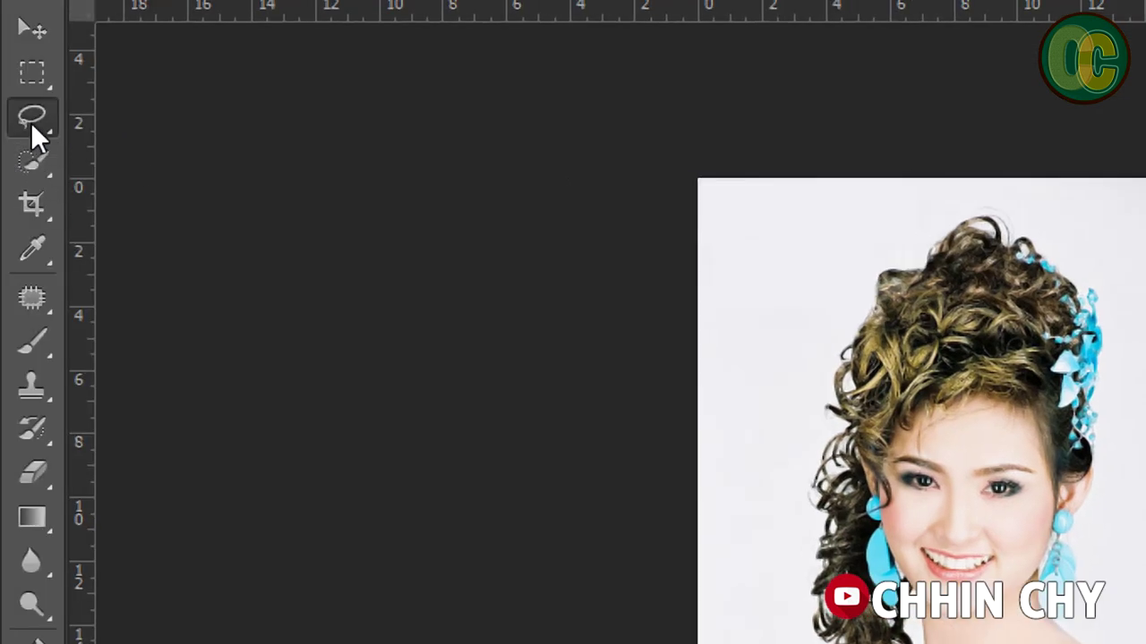
{"action": "right_click", "coordinate": [27, 117]}
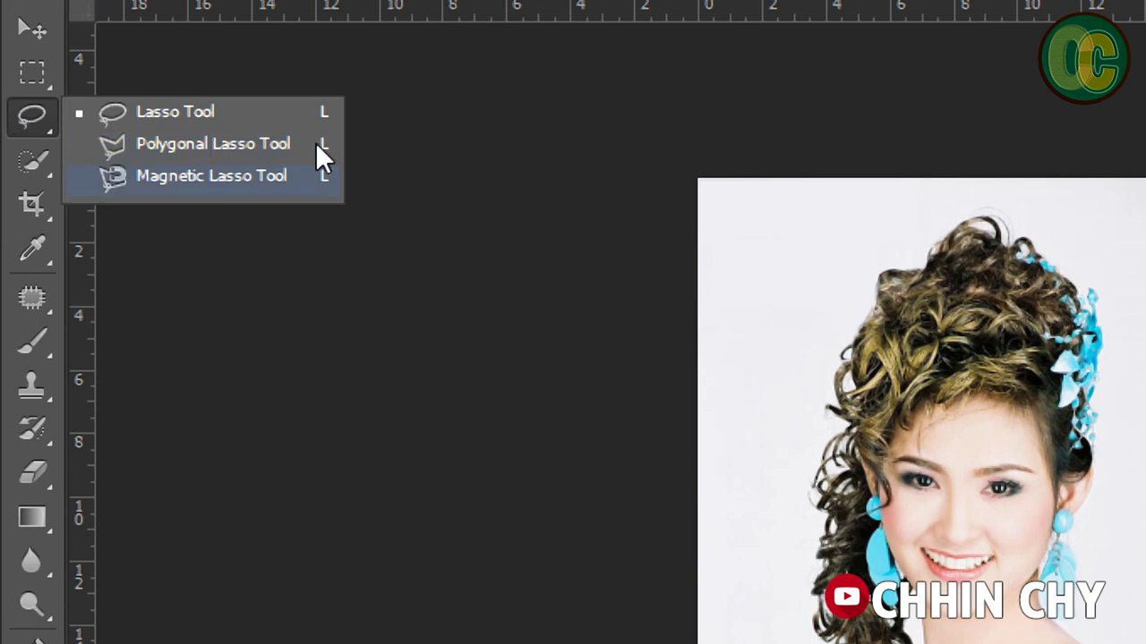
{"action": "left_click", "coordinate": [662, 358]}
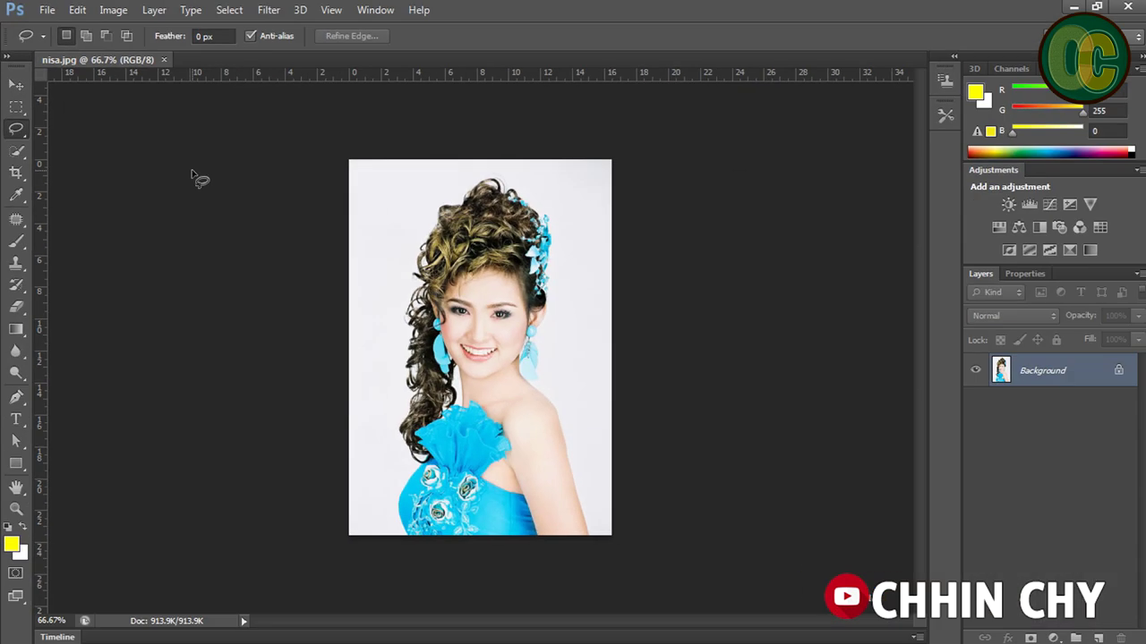
- Zoom to 200% and draw trial freehand selections over the hair and forehead, then clear them
{"action": "key", "text": "ctrl+plus"}
{"action": "key", "text": "ctrl+plus"}
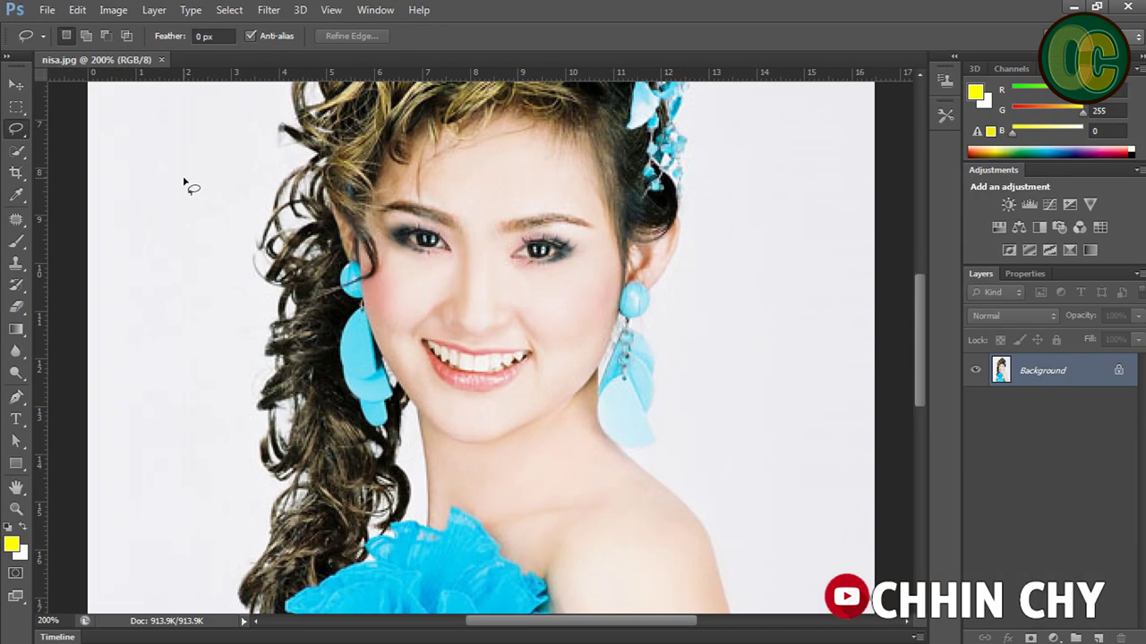
{"action": "right_click", "coordinate": [15, 129]}
{"action": "left_click", "coordinate": [81, 124]}
{"action": "scroll", "coordinate": [288, 202], "scroll_direction": "up", "scroll_amount": 5}
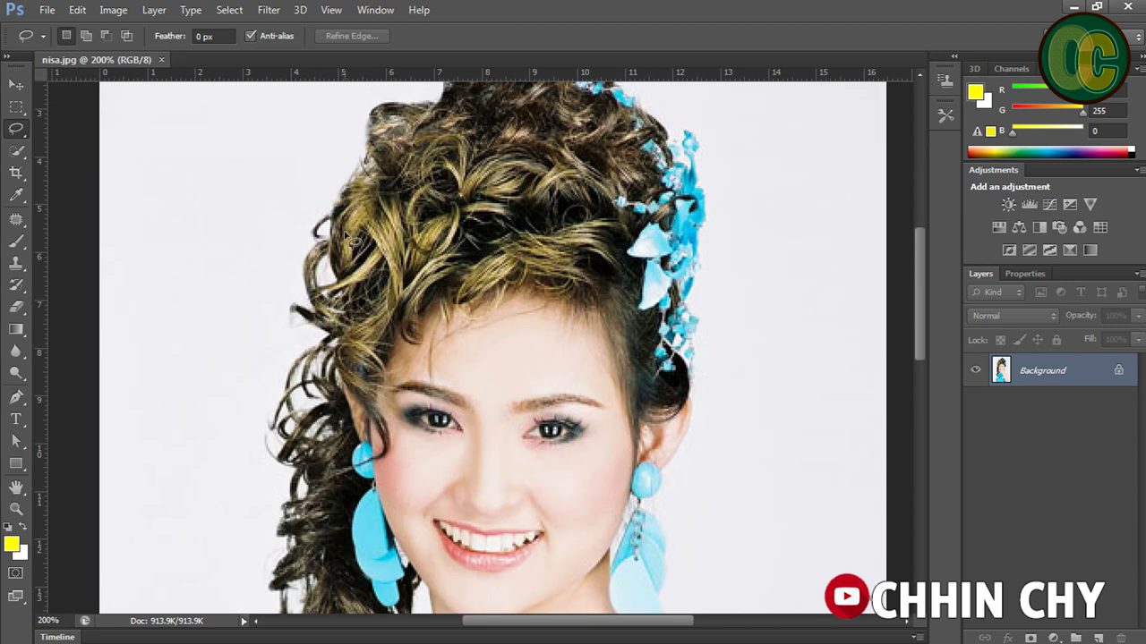
{"action": "left_click_drag", "start_coordinate": [347, 175], "coordinate": [632, 146]}
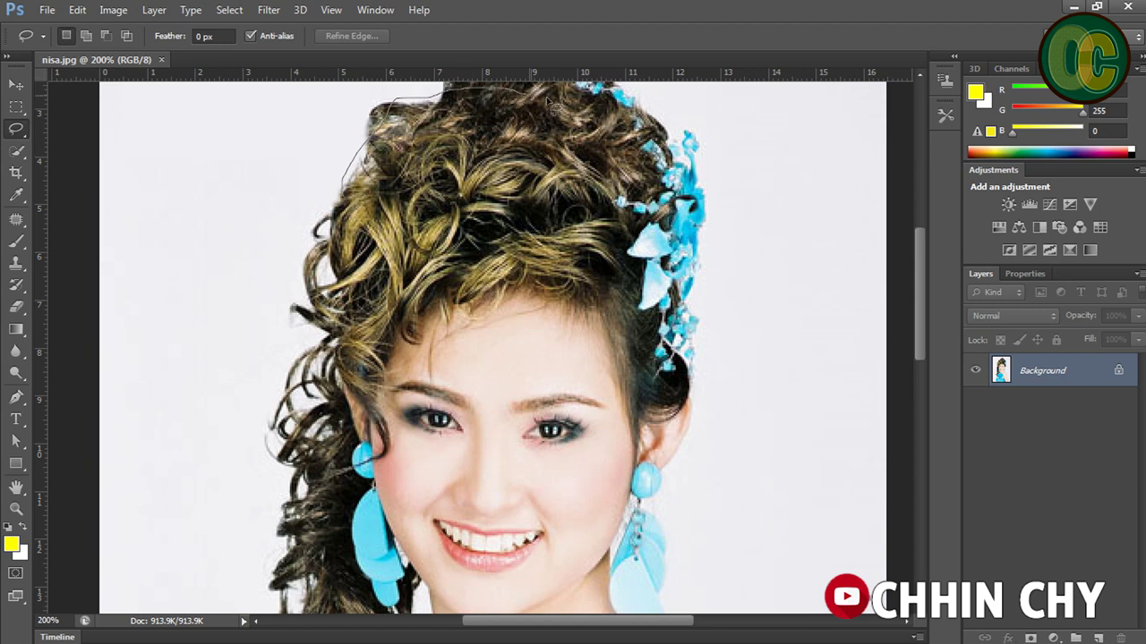
{"action": "left_click_drag", "start_coordinate": [632, 146], "coordinate": [688, 397]}
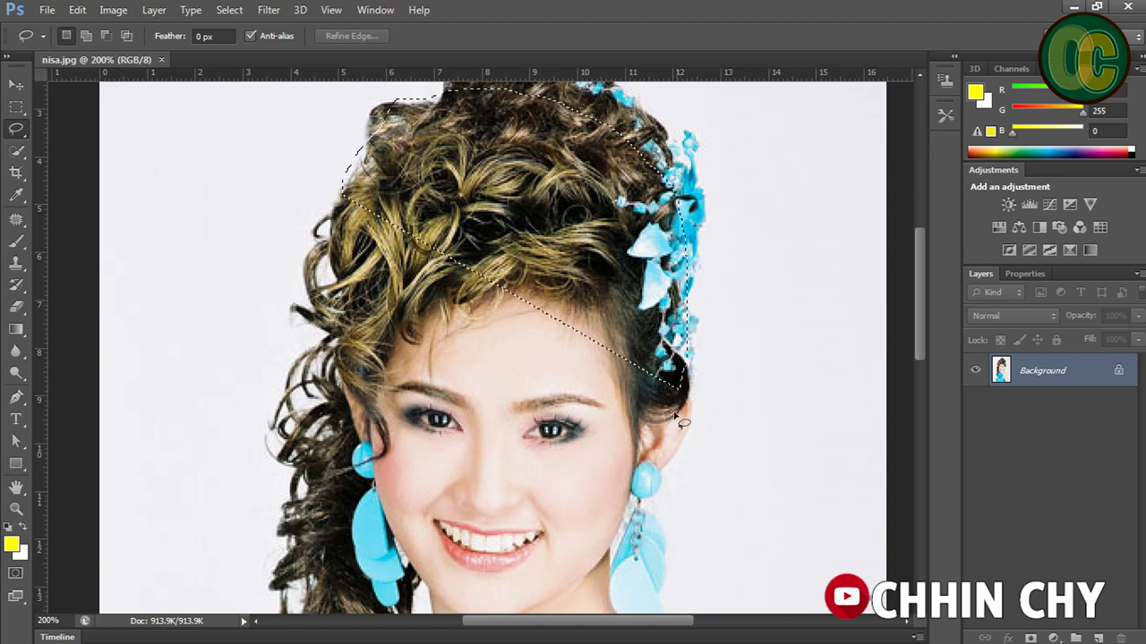
{"action": "left_click_drag", "start_coordinate": [666, 488], "coordinate": [676, 403]}
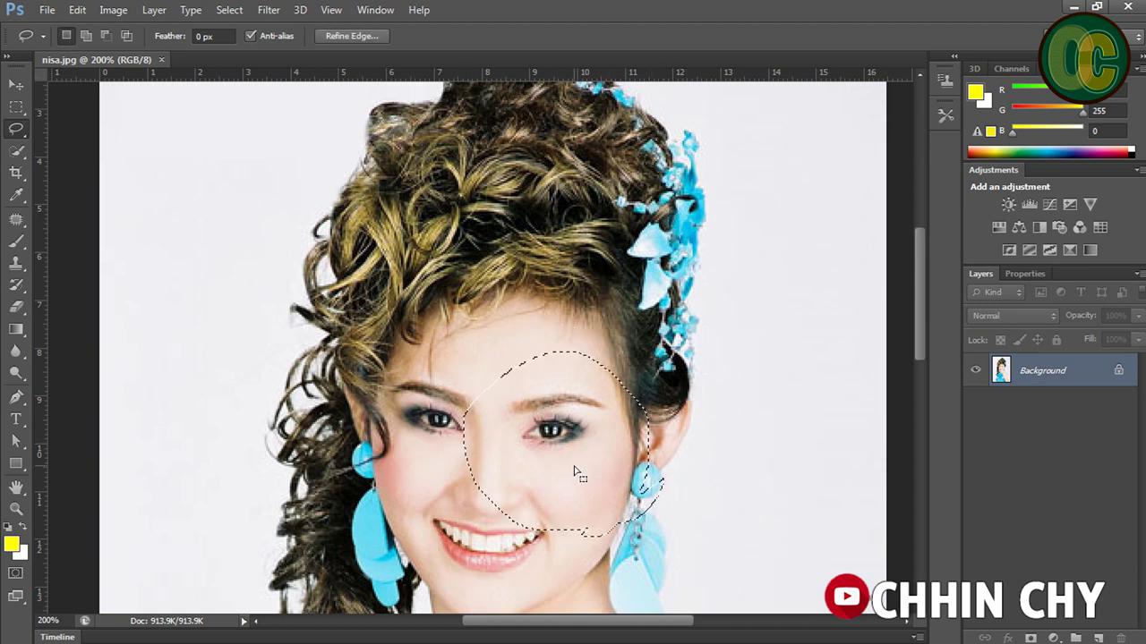
{"action": "left_click", "coordinate": [555, 391]}
- Reset default black/white colours, zoom out, and draw then discard more freehand outlines
{"action": "left_click_drag", "start_coordinate": [239, 268], "coordinate": [282, 183]}
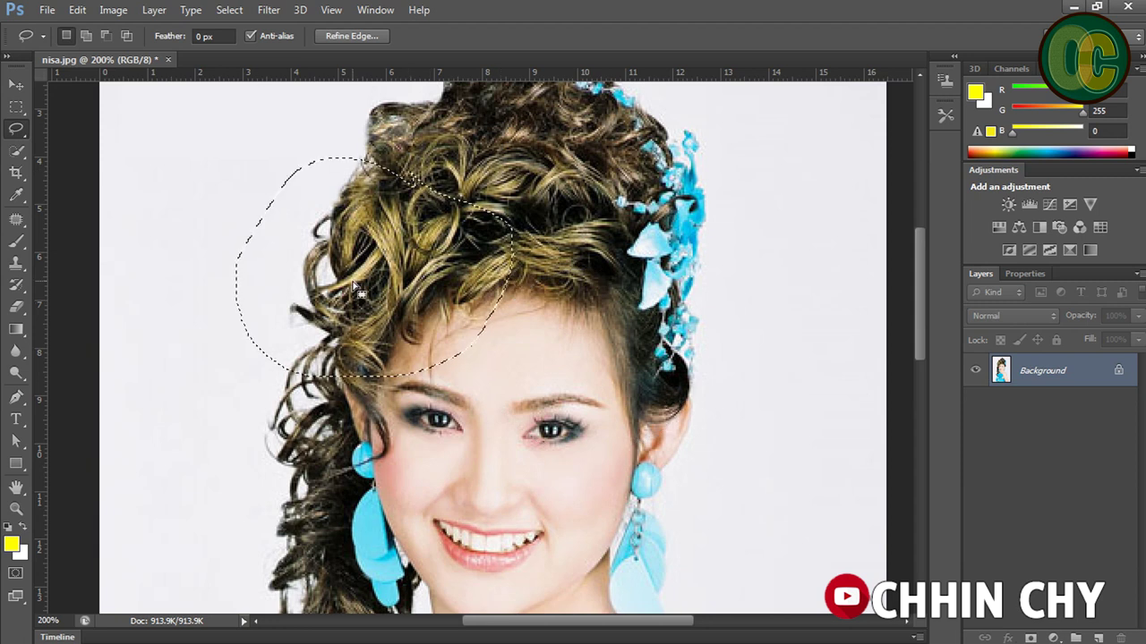
{"action": "key", "text": "d"}
{"action": "left_click", "coordinate": [360, 290]}
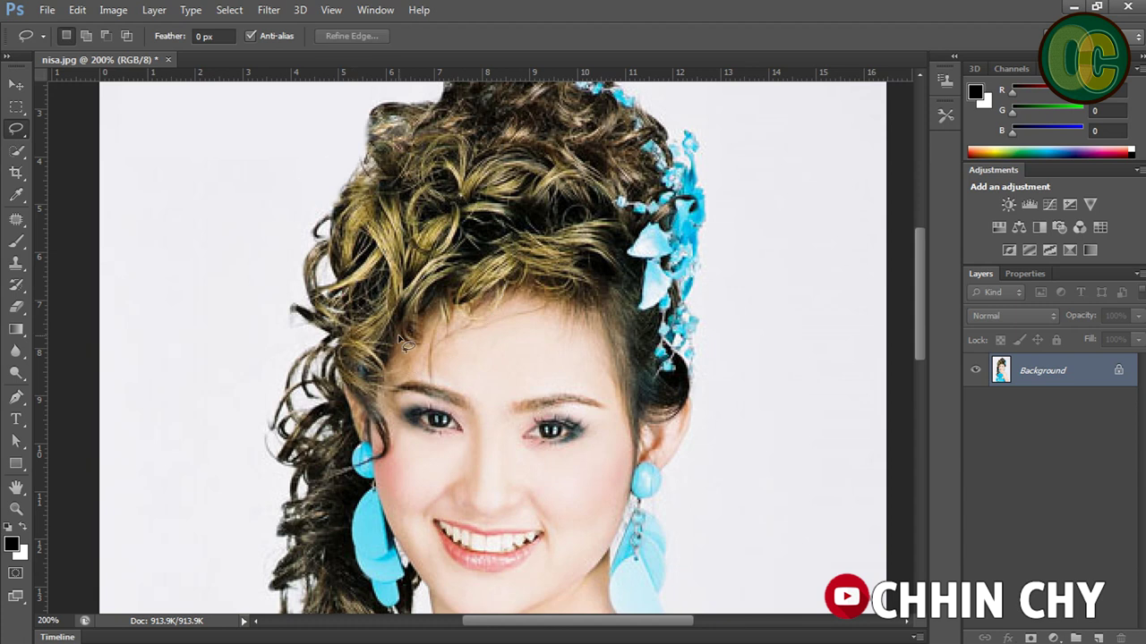
{"action": "key", "text": "ctrl+minus"}
{"action": "mouse_move", "coordinate": [372, 183]}
{"action": "left_mouse_down"}
{"action": "mouse_move", "coordinate": [399, 416]}
{"action": "mouse_move", "coordinate": [474, 211]}
{"action": "left_mouse_up"}
{"action": "mouse_move", "coordinate": [550, 336]}
{"action": "left_mouse_down"}
{"action": "mouse_move", "coordinate": [439, 341]}
{"action": "mouse_move", "coordinate": [539, 470]}
{"action": "left_mouse_up"}
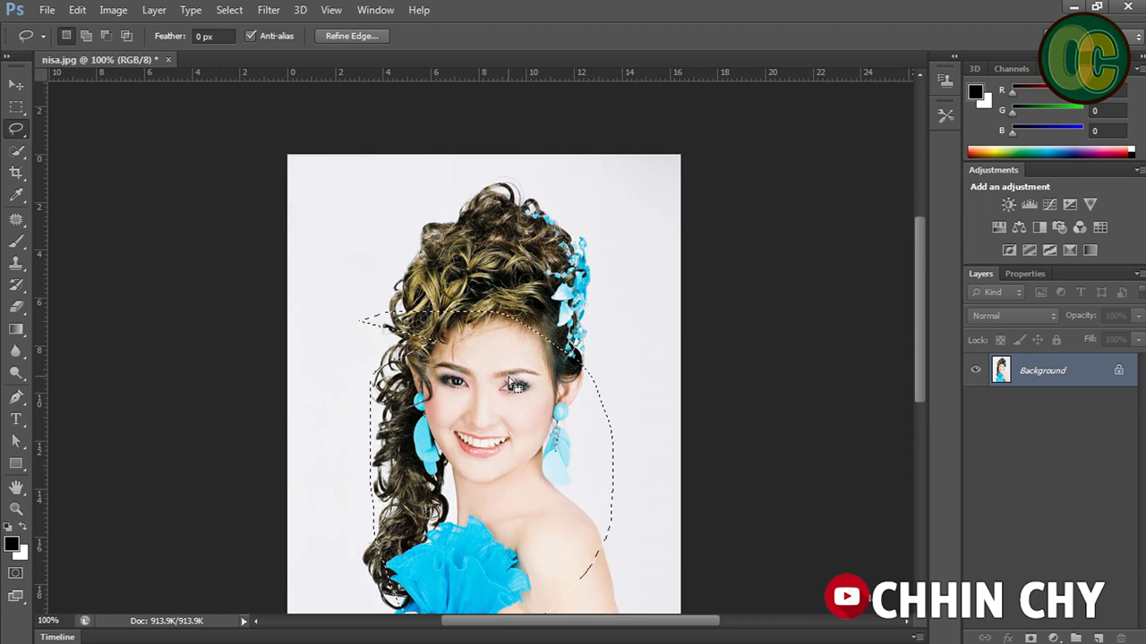
{"action": "key", "text": "ctrl+d"}
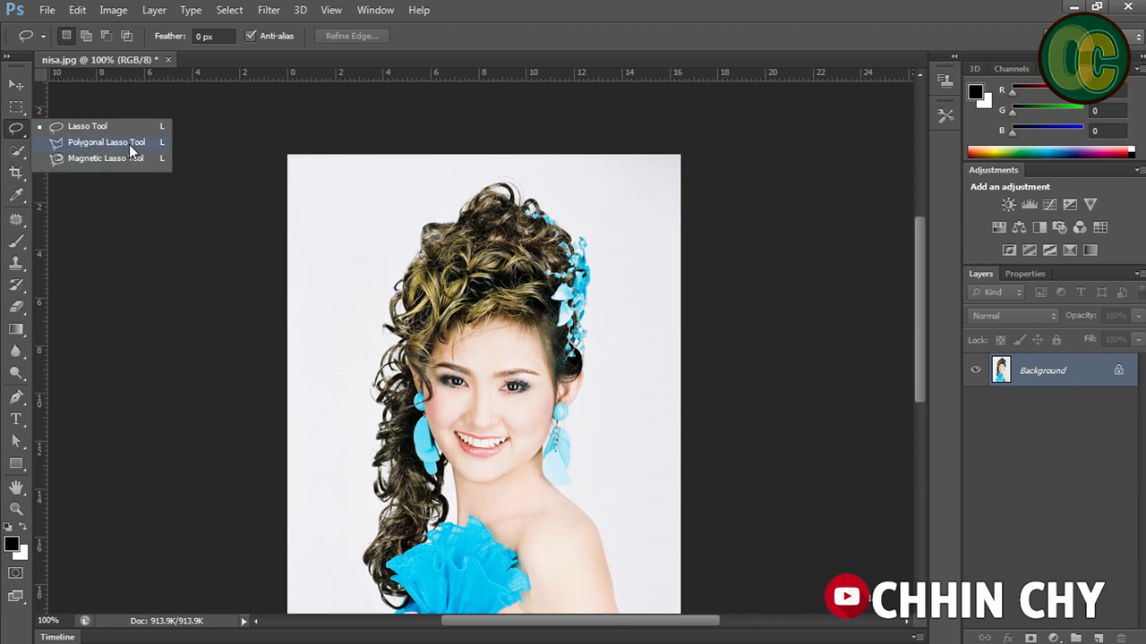
- Close a four-corner Polygonal Lasso rectangle around the portrait, then switch to Rectangular Marquee and deselect
{"action": "left_click", "coordinate": [107, 142]}
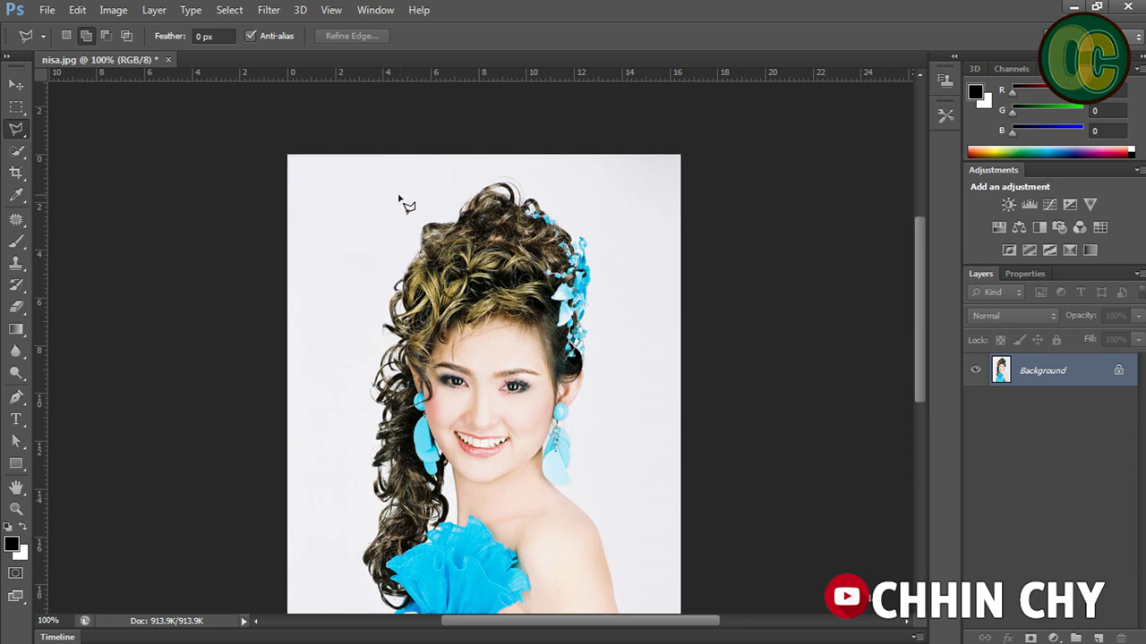
{"action": "left_click", "coordinate": [287, 193]}
{"action": "left_click", "coordinate": [681, 192]}
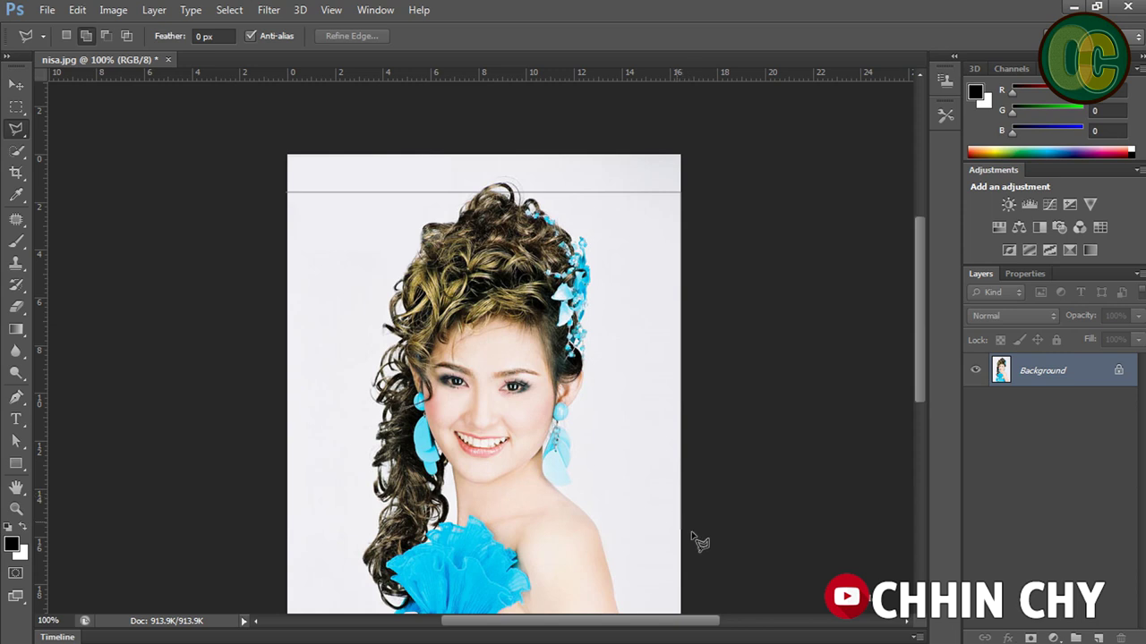
{"action": "left_click", "coordinate": [680, 543]}
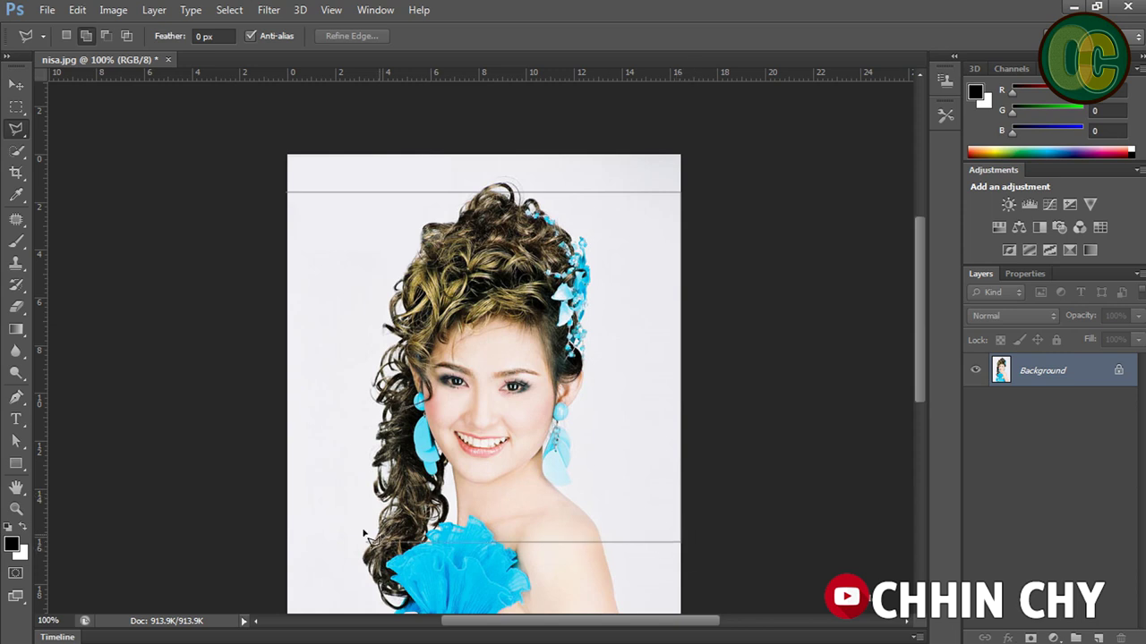
{"action": "left_click", "coordinate": [286, 541]}
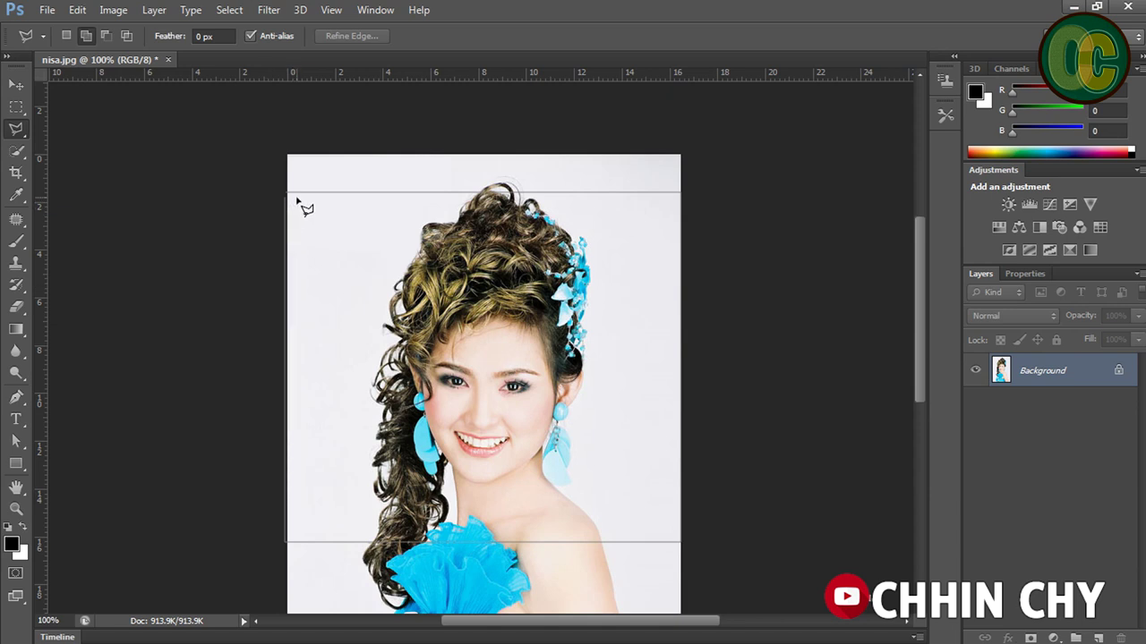
{"action": "left_click", "coordinate": [291, 198]}
{"action": "left_click", "coordinate": [16, 106]}
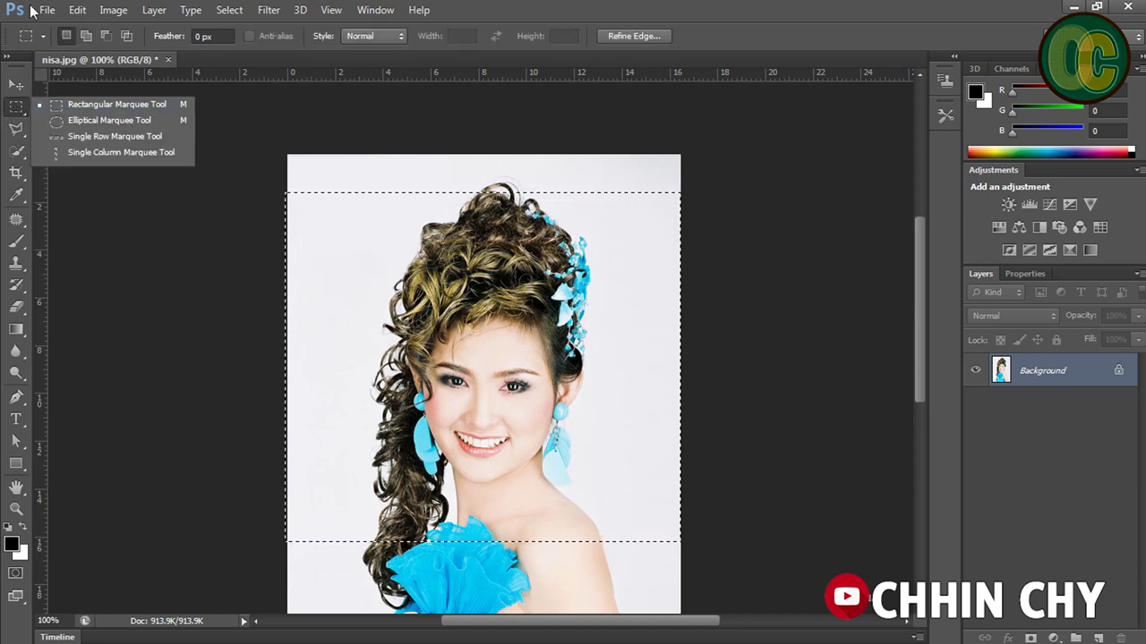
{"action": "key", "text": "ctrl+d"}
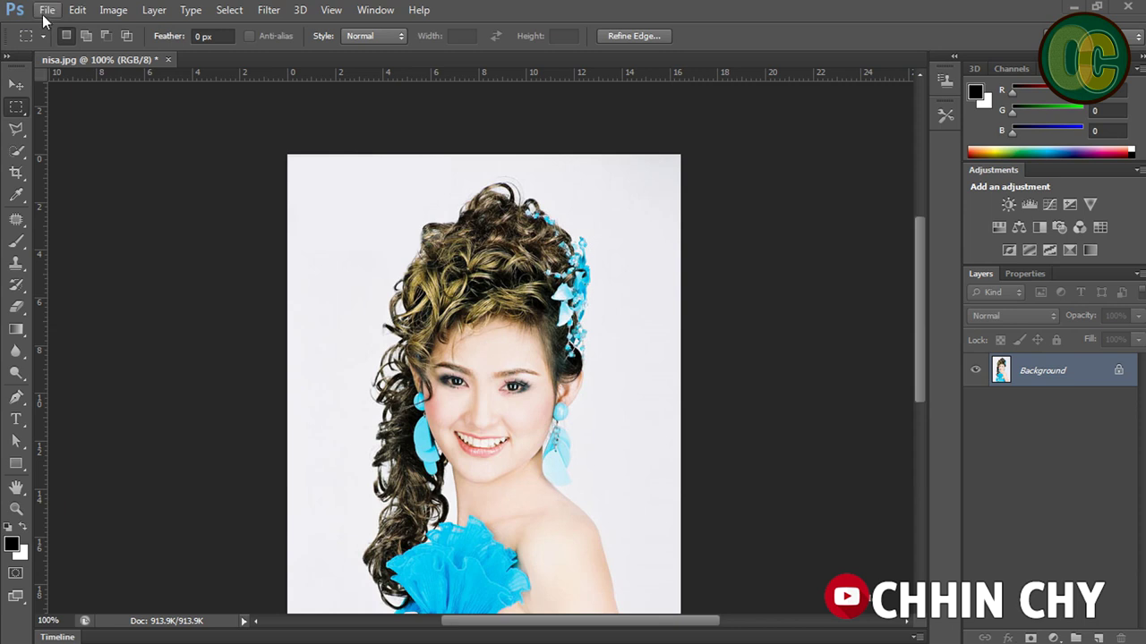
- Create a new 9 × 7 cm, 300 ppi document
{"action": "left_click", "coordinate": [45, 10]}
{"action": "left_click", "coordinate": [47, 10]}
{"action": "left_click", "coordinate": [46, 10]}
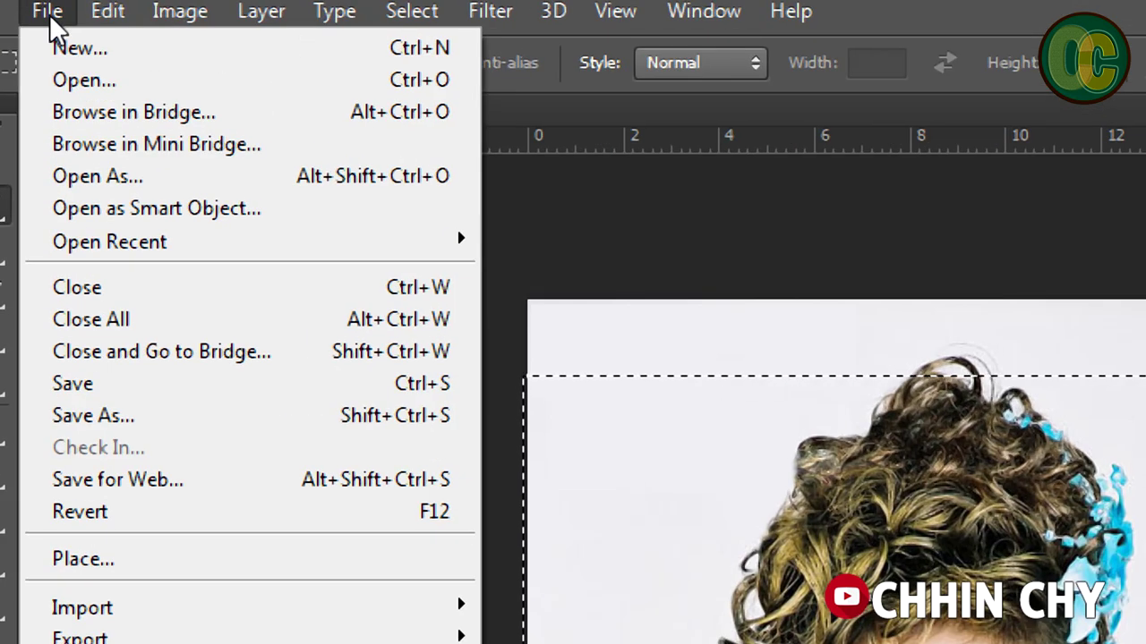
{"action": "key", "text": "Escape"}
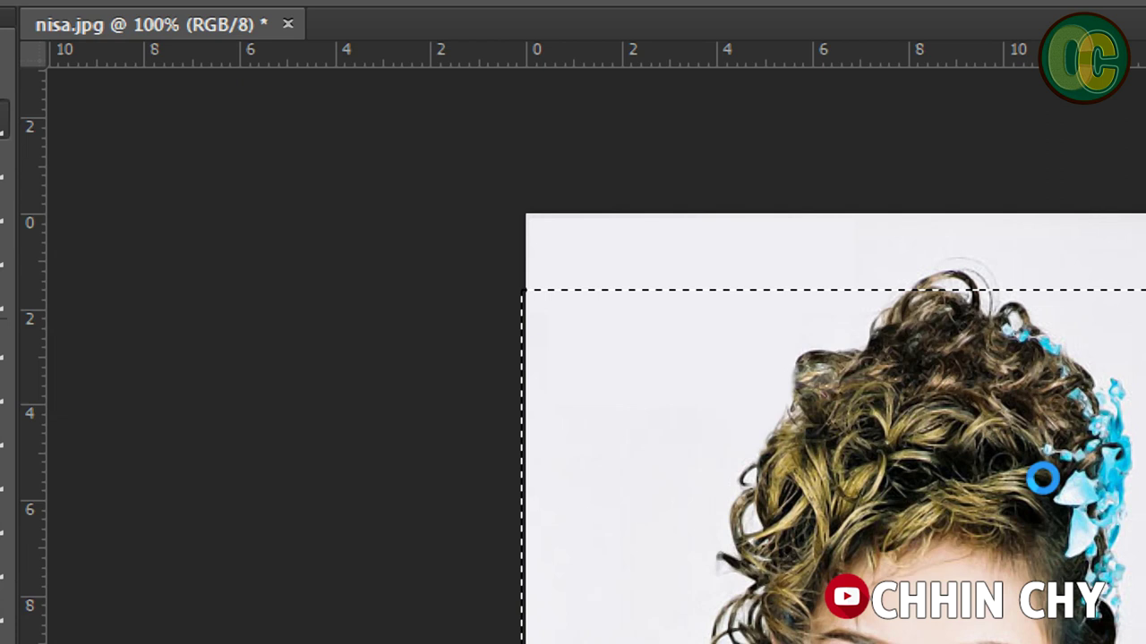
{"action": "key", "text": "ctrl+n"}
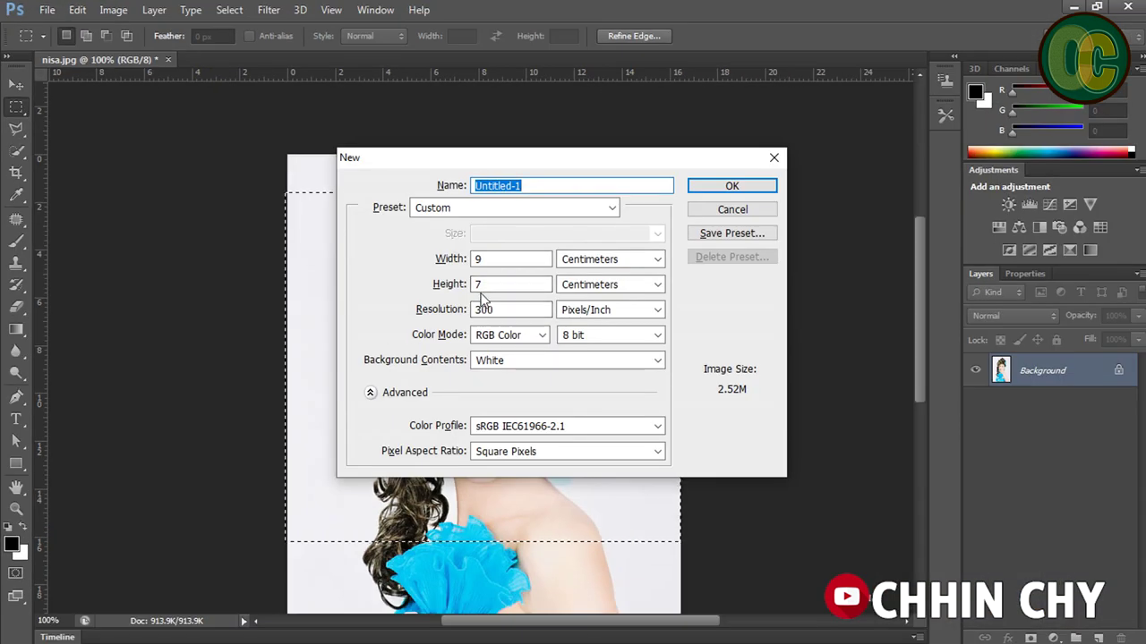
{"action": "left_click", "coordinate": [745, 189]}
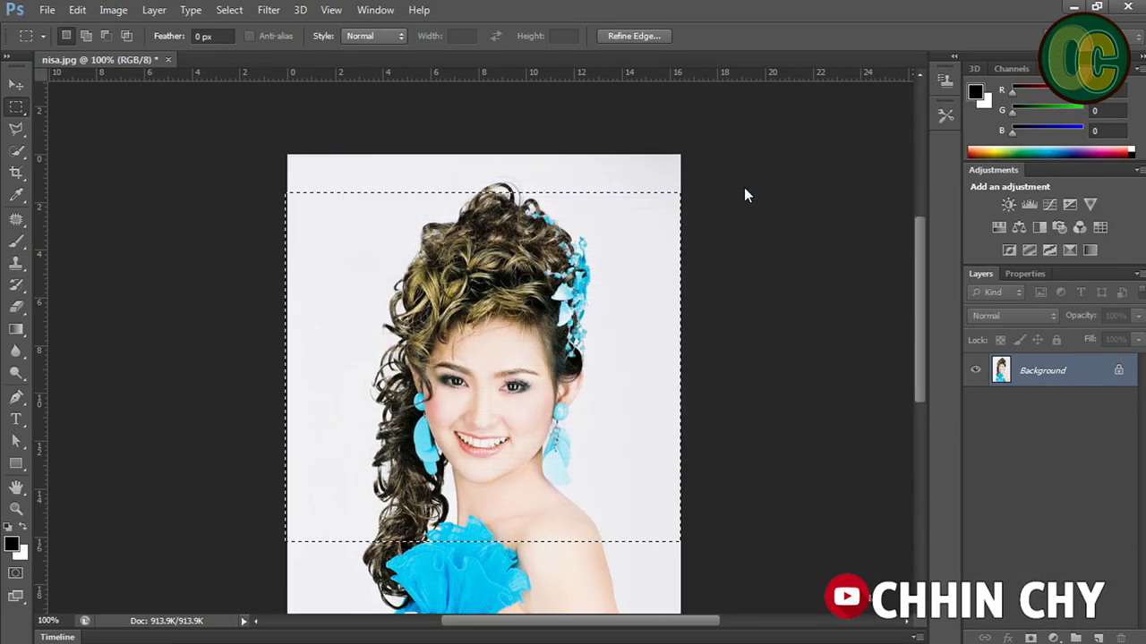
- Drag the selected portrait from nisa.jpg into Untitled-1 as Layer 1 and centre it
{"action": "left_click", "coordinate": [147, 63]}
{"action": "left_click", "coordinate": [16, 84]}
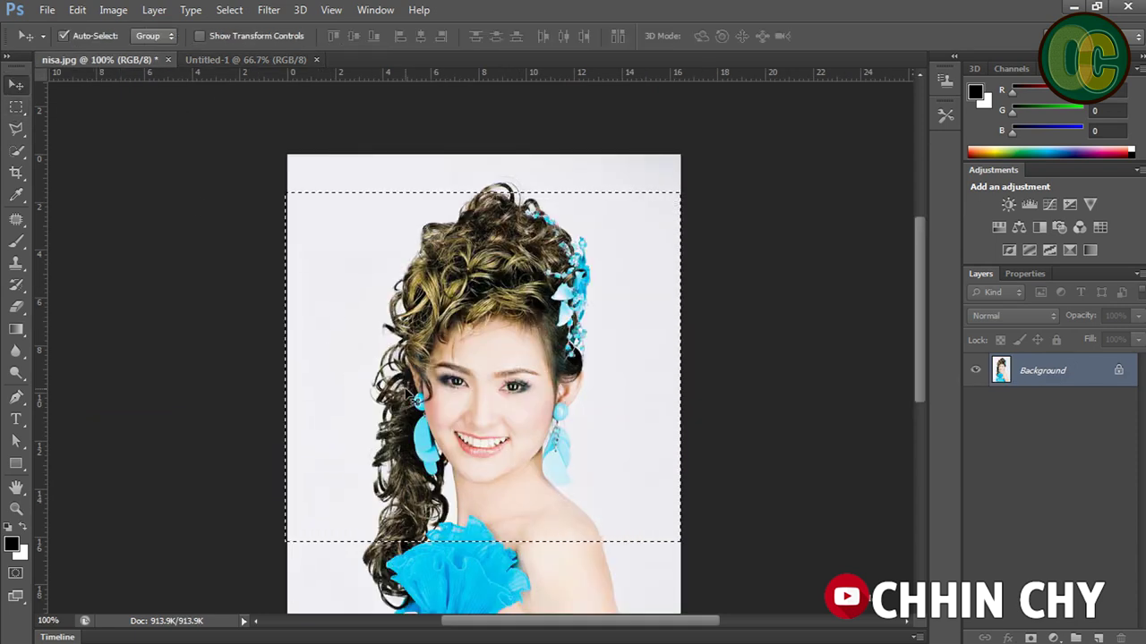
{"action": "left_click_drag", "start_coordinate": [376, 391], "coordinate": [242, 63]}
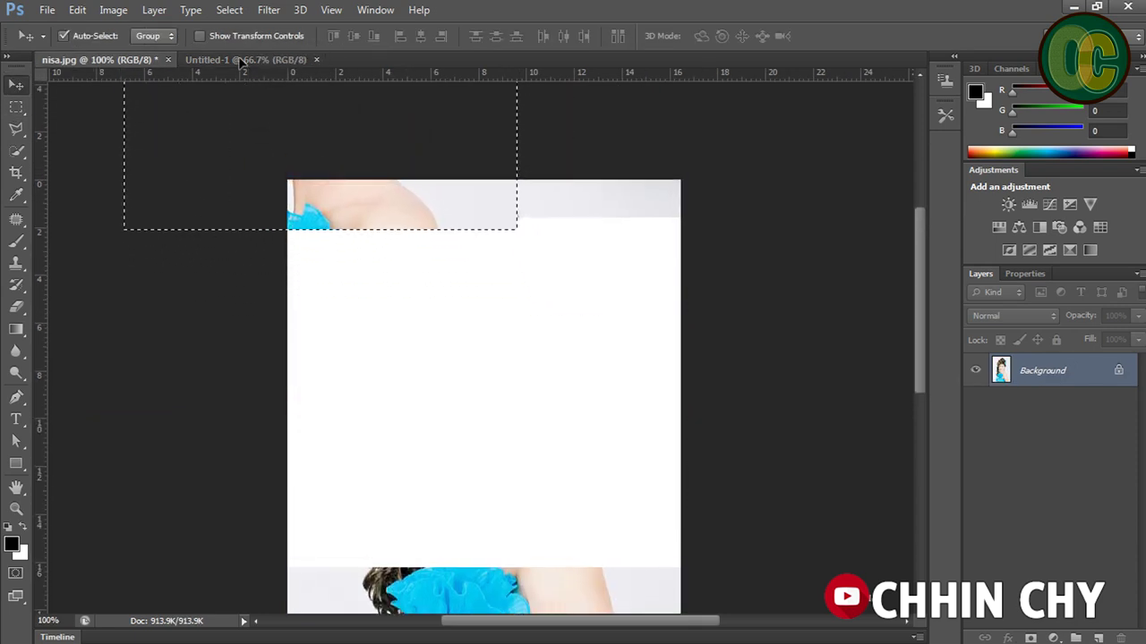
{"action": "left_click_drag", "start_coordinate": [242, 63], "coordinate": [394, 379]}
{"action": "mouse_move", "coordinate": [464, 325]}
{"action": "left_mouse_down"}
{"action": "mouse_move", "coordinate": [401, 355]}
{"action": "mouse_move", "coordinate": [499, 361]}
{"action": "mouse_move", "coordinate": [529, 386]}
{"action": "left_mouse_up"}
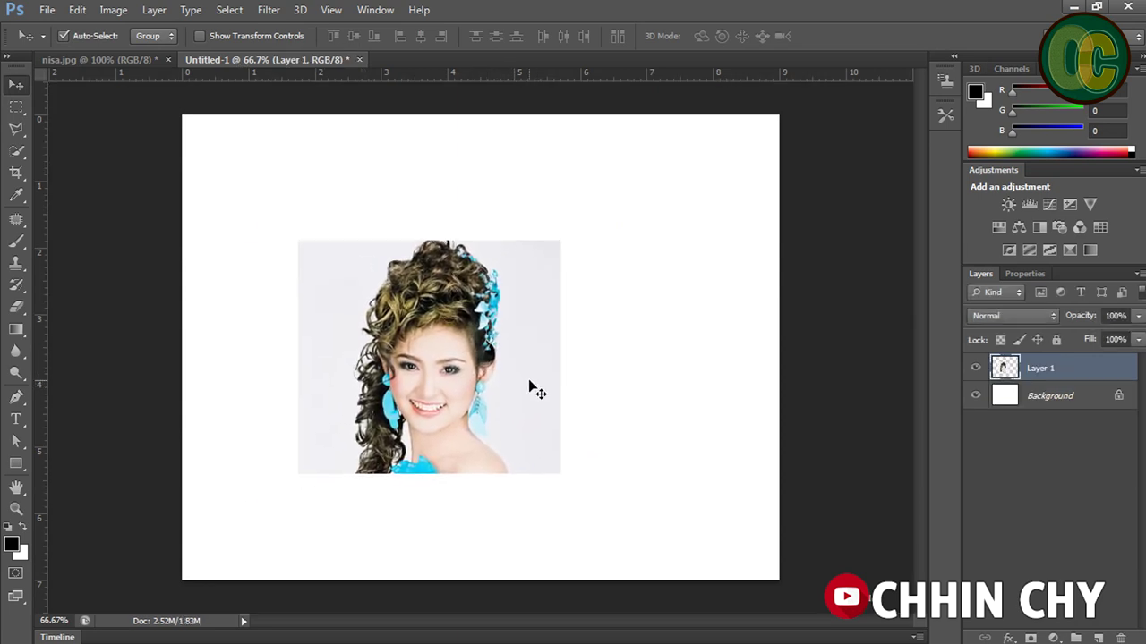
{"action": "left_click", "coordinate": [26, 130]}
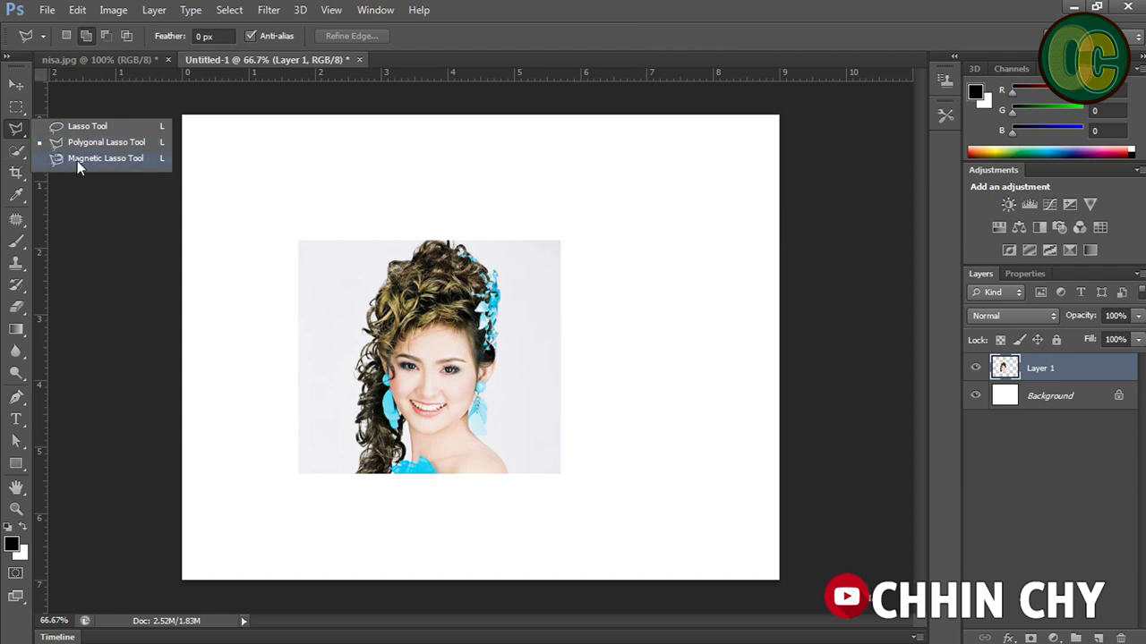
- Switch to the Magnetic Lasso and remove nisa.jpg's rectangular selection with Select > Deselect
{"action": "left_click", "coordinate": [123, 160]}
{"action": "left_click", "coordinate": [116, 60]}
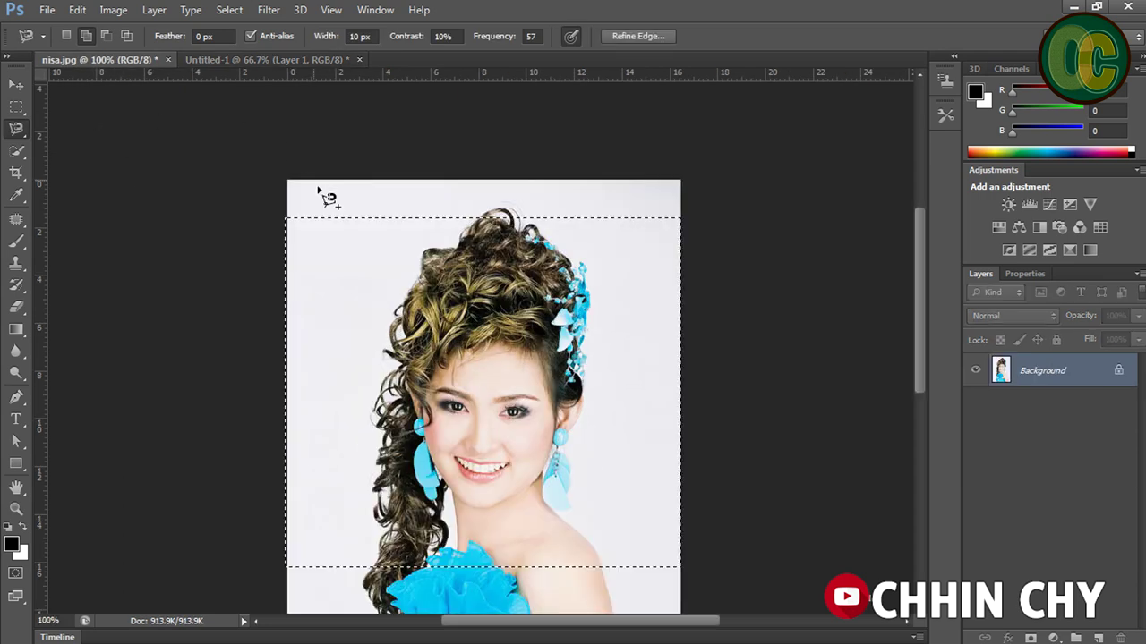
{"action": "left_click", "coordinate": [230, 10]}
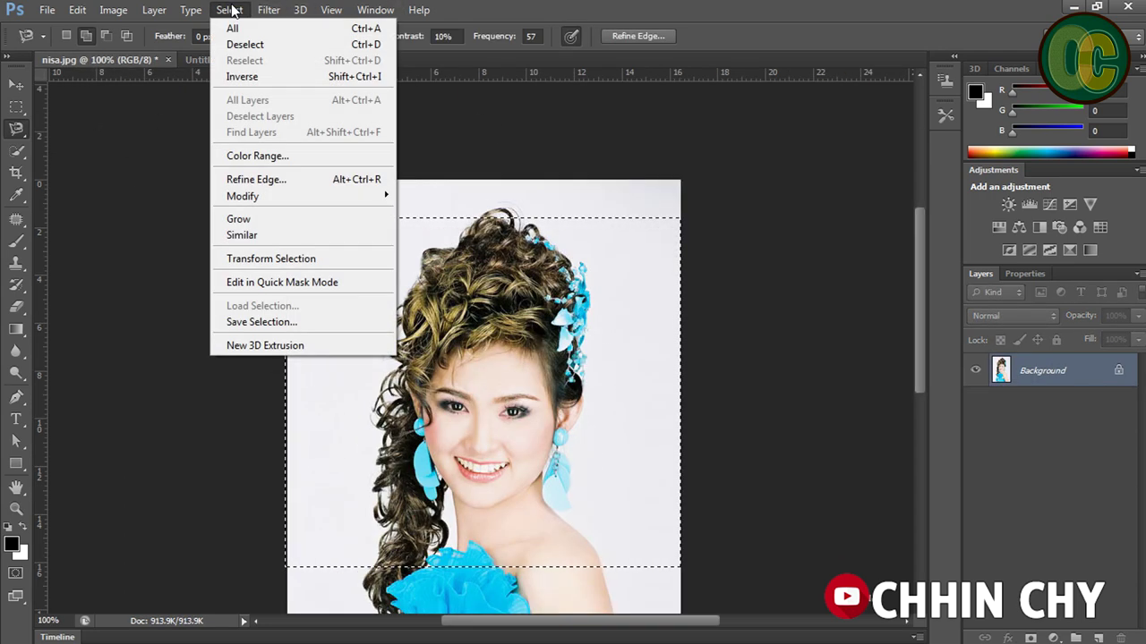
{"action": "left_click", "coordinate": [264, 44]}
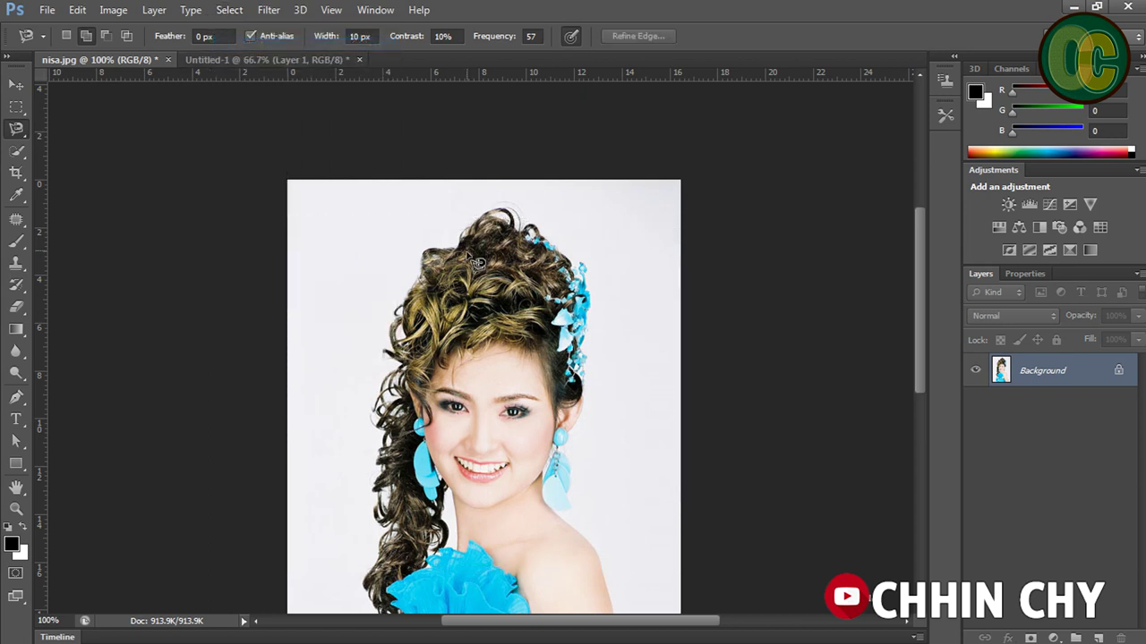
{"action": "scroll", "coordinate": [477, 307], "scroll_direction": "down", "scroll_amount": 1}
{"action": "key", "text": "alt"}
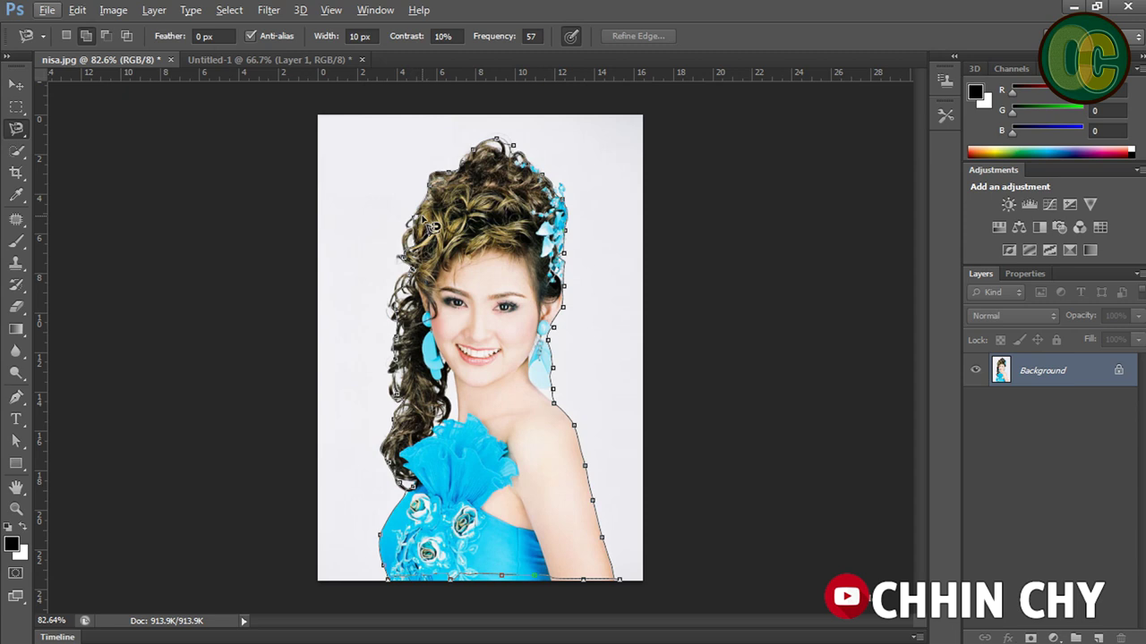
- Close the magnetic lasso outline around the woman's hair, shoulder and dress with a double-click
{"action": "double_click", "coordinate": [428, 226]}
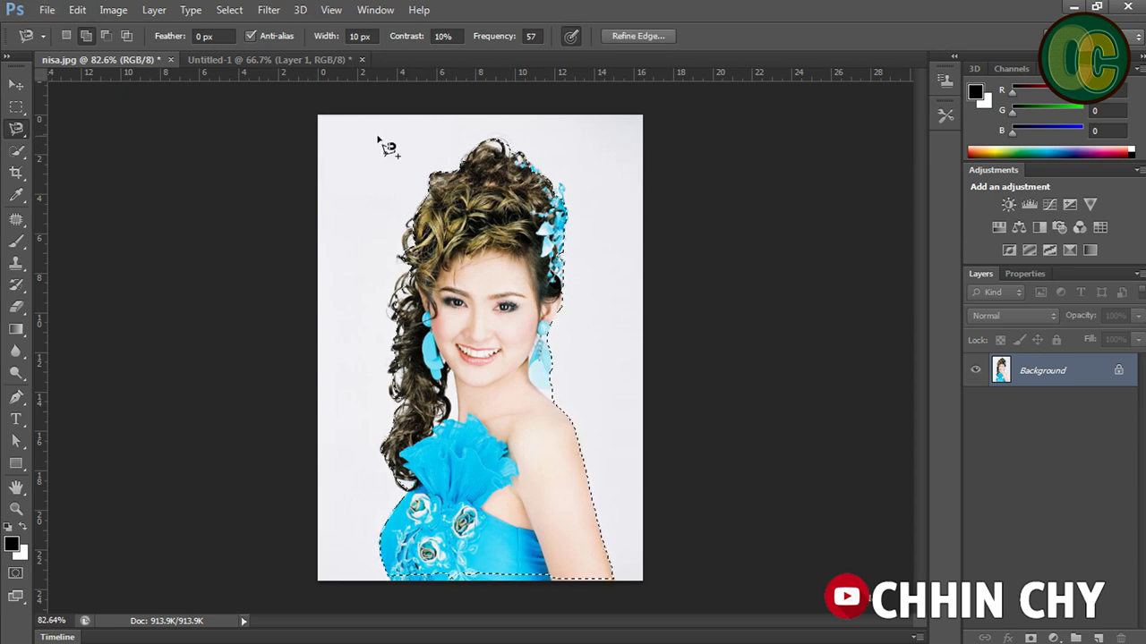
- Drag the cut-out woman into Untitled-1, fill the Background black, and reposition both images
{"action": "left_click", "coordinate": [17, 84]}
{"action": "mouse_move", "coordinate": [477, 328]}
{"action": "left_mouse_down"}
{"action": "mouse_move", "coordinate": [427, 233]}
{"action": "mouse_move", "coordinate": [678, 298]}
{"action": "mouse_move", "coordinate": [660, 345]}
{"action": "mouse_move", "coordinate": [620, 369]}
{"action": "left_mouse_up"}
{"action": "left_click", "coordinate": [1038, 426]}
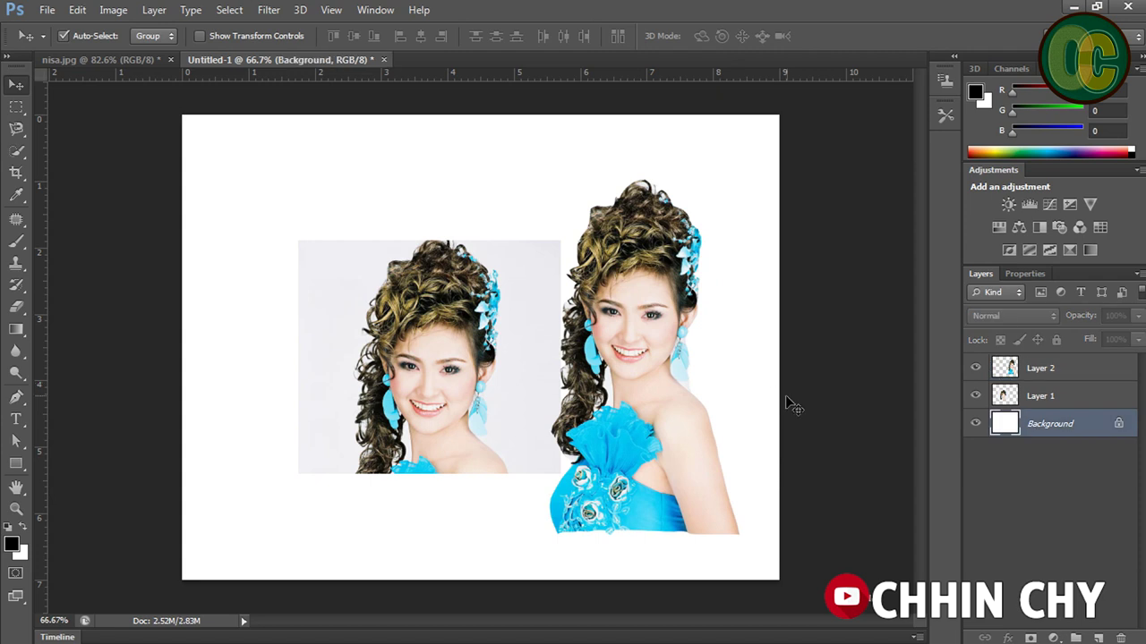
{"action": "key", "text": "alt+BackSpace"}
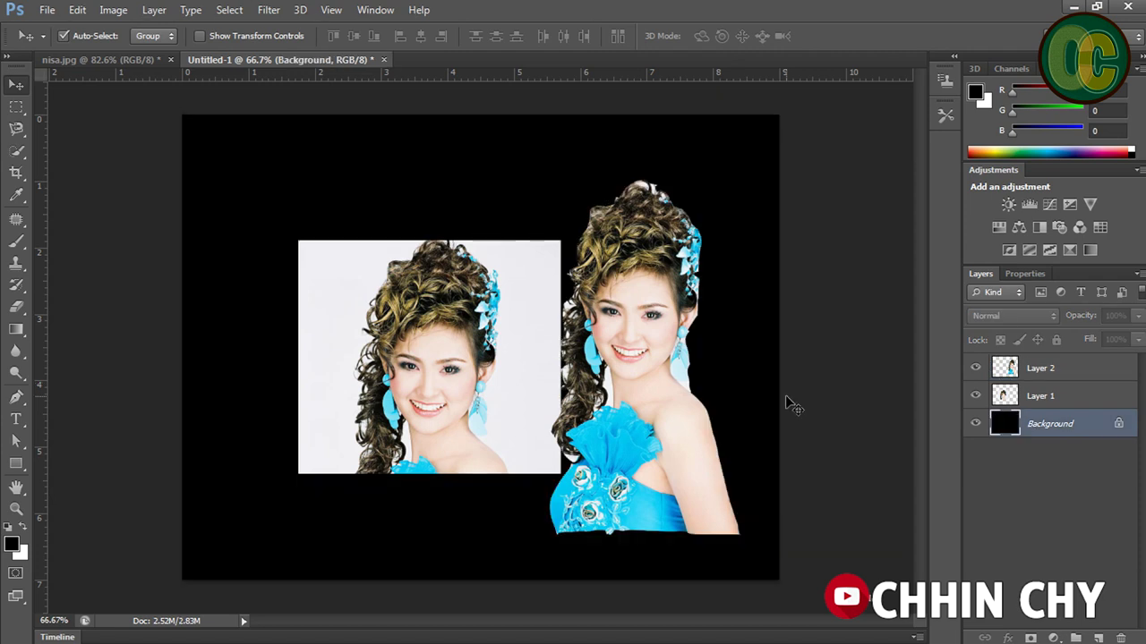
{"action": "left_click_drag", "start_coordinate": [660, 328], "coordinate": [663, 344]}
{"action": "mouse_move", "coordinate": [491, 346]}
{"action": "left_mouse_down"}
{"action": "mouse_move", "coordinate": [432, 328]}
{"action": "mouse_move", "coordinate": [390, 262]}
{"action": "left_mouse_up"}
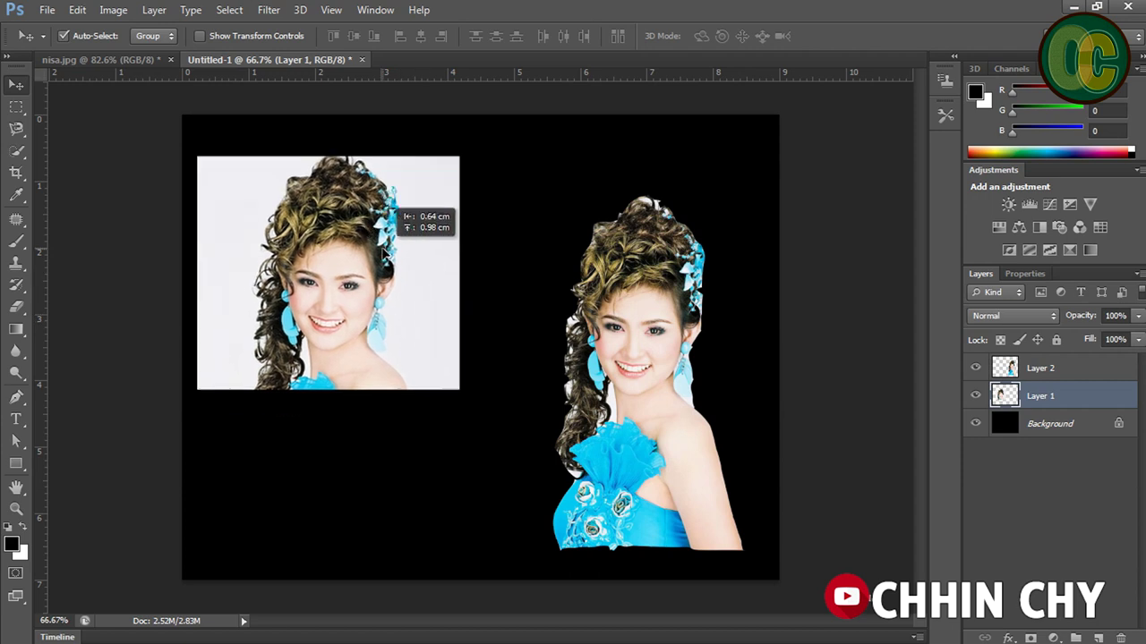
- Switch to the Polygonal Lasso tool and start a straight-edged selection on the cropped photo
{"action": "left_click", "coordinate": [16, 130]}
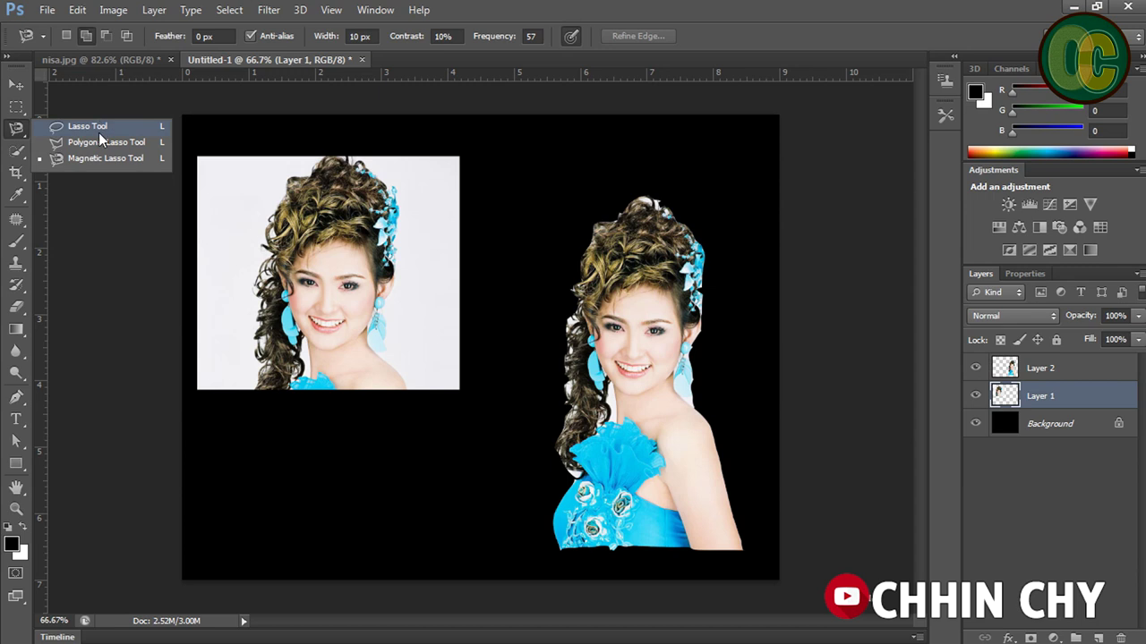
{"action": "left_click", "coordinate": [82, 142]}
{"action": "left_click", "coordinate": [16, 130]}
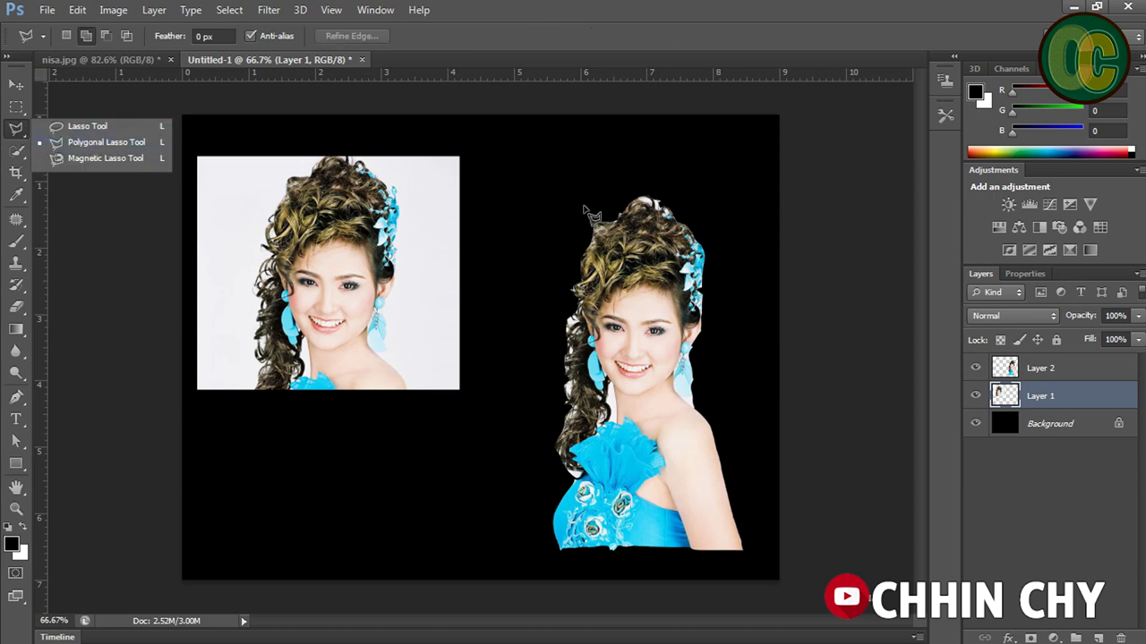
{"action": "left_click", "coordinate": [418, 192]}
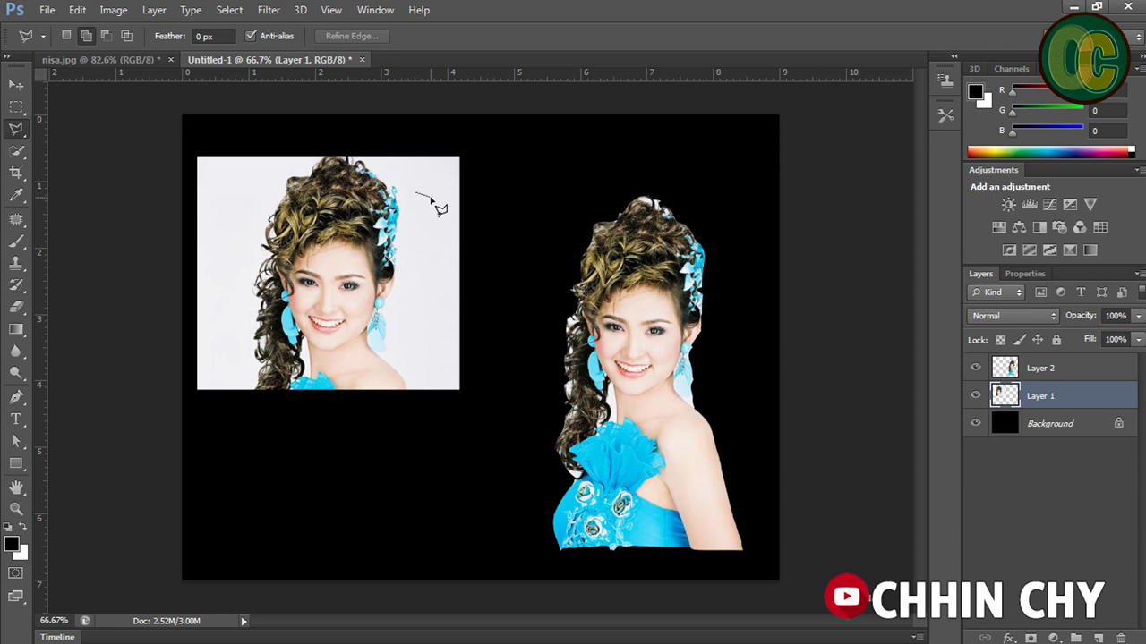
{"action": "left_click", "coordinate": [18, 137]}
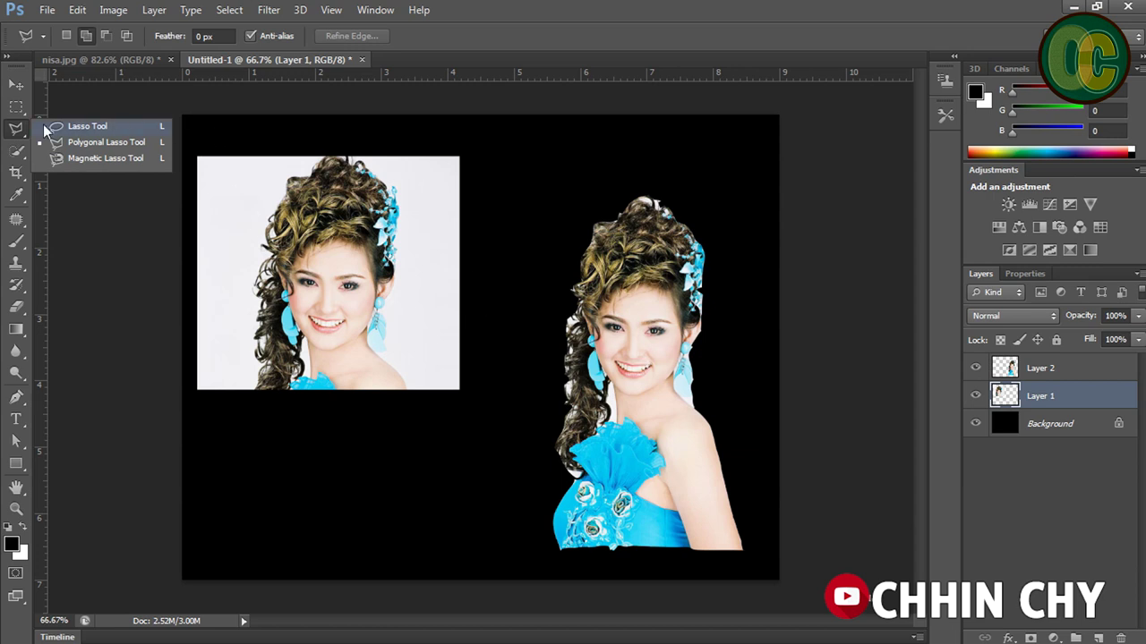
- With the Move tool, drag Layer 1 and Layer 2 until they sit next to each other
{"action": "left_click", "coordinate": [15, 85]}
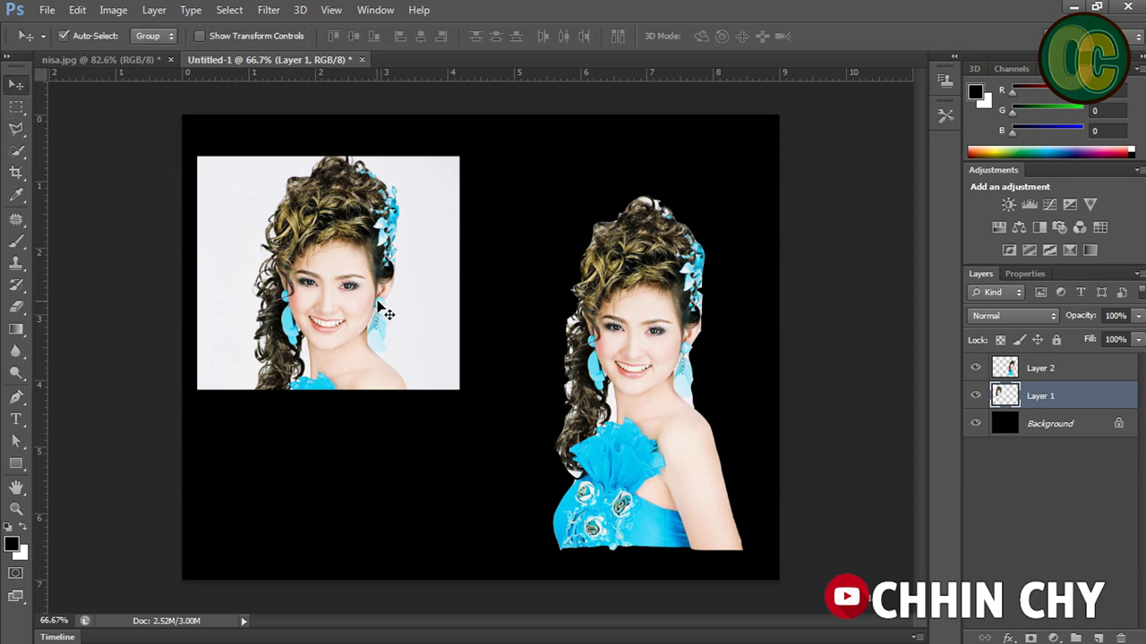
{"action": "left_click_drag", "start_coordinate": [385, 314], "coordinate": [448, 390]}
{"action": "left_click_drag", "start_coordinate": [642, 381], "coordinate": [647, 310]}
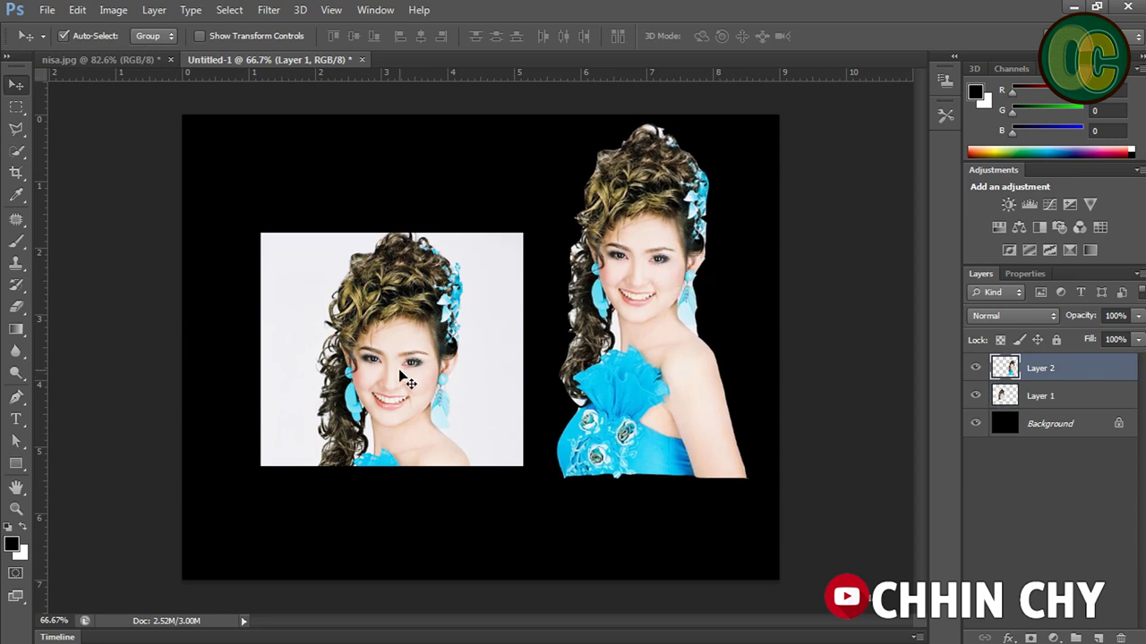
{"action": "left_click_drag", "start_coordinate": [403, 376], "coordinate": [374, 327]}
{"action": "left_click_drag", "start_coordinate": [667, 313], "coordinate": [604, 324]}
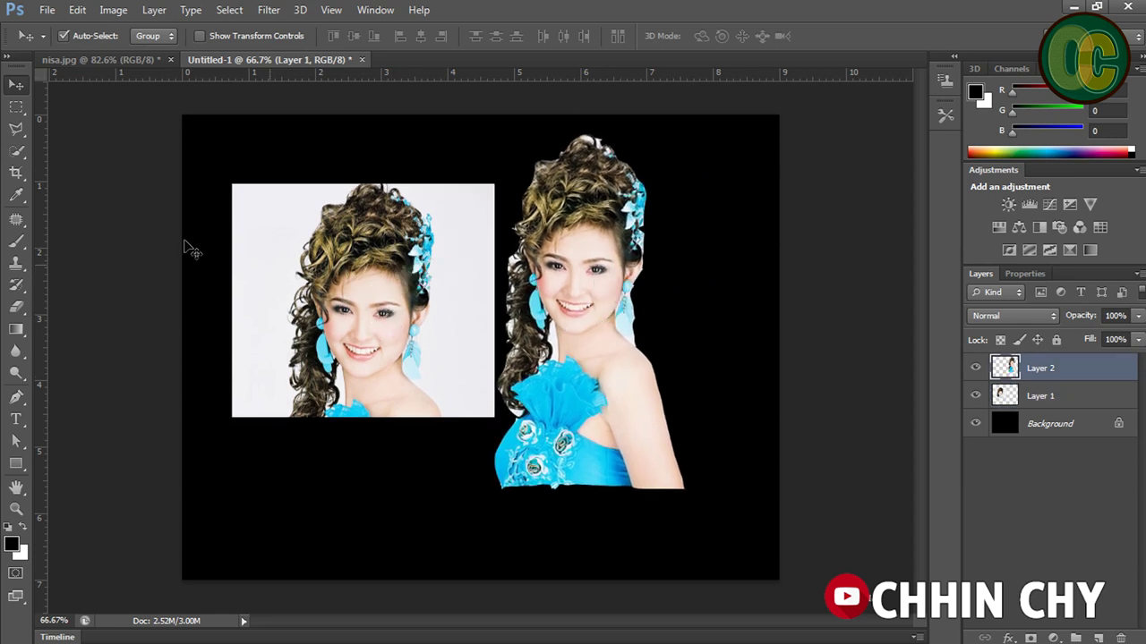
{"action": "left_click", "coordinate": [16, 131]}
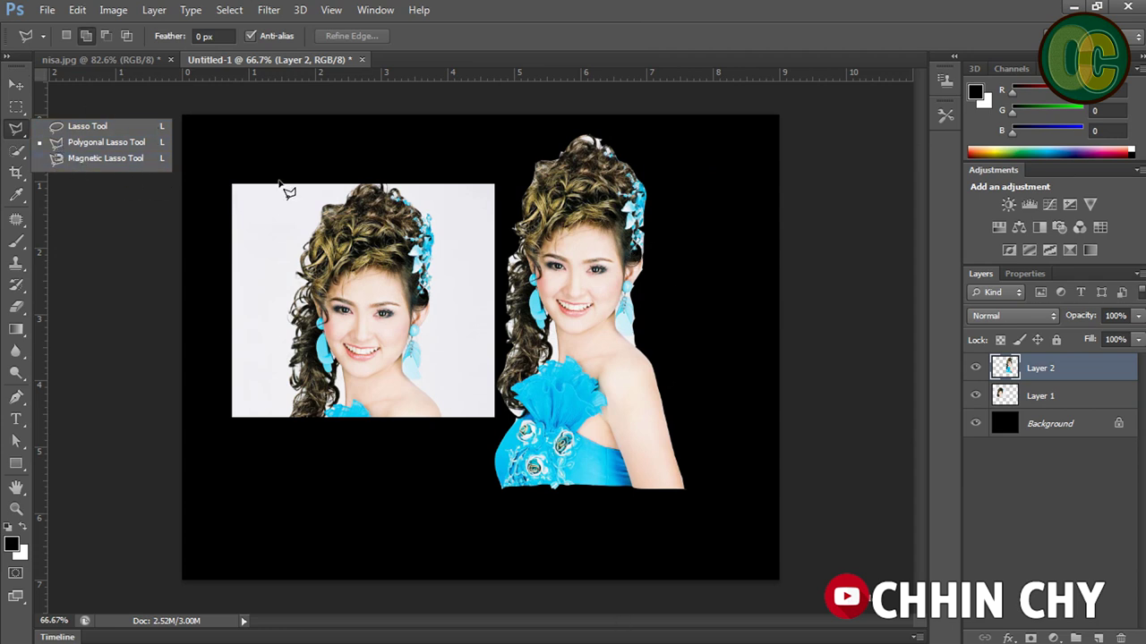
{"action": "left_click", "coordinate": [234, 186]}
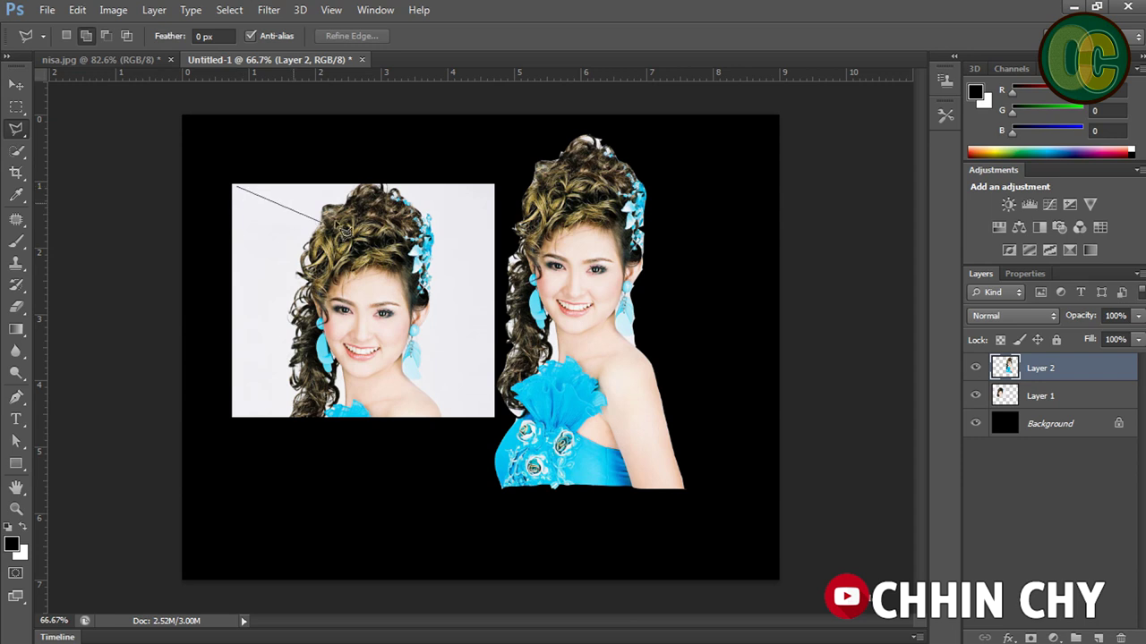
{"action": "left_click", "coordinate": [329, 188]}
{"action": "left_click", "coordinate": [231, 294]}
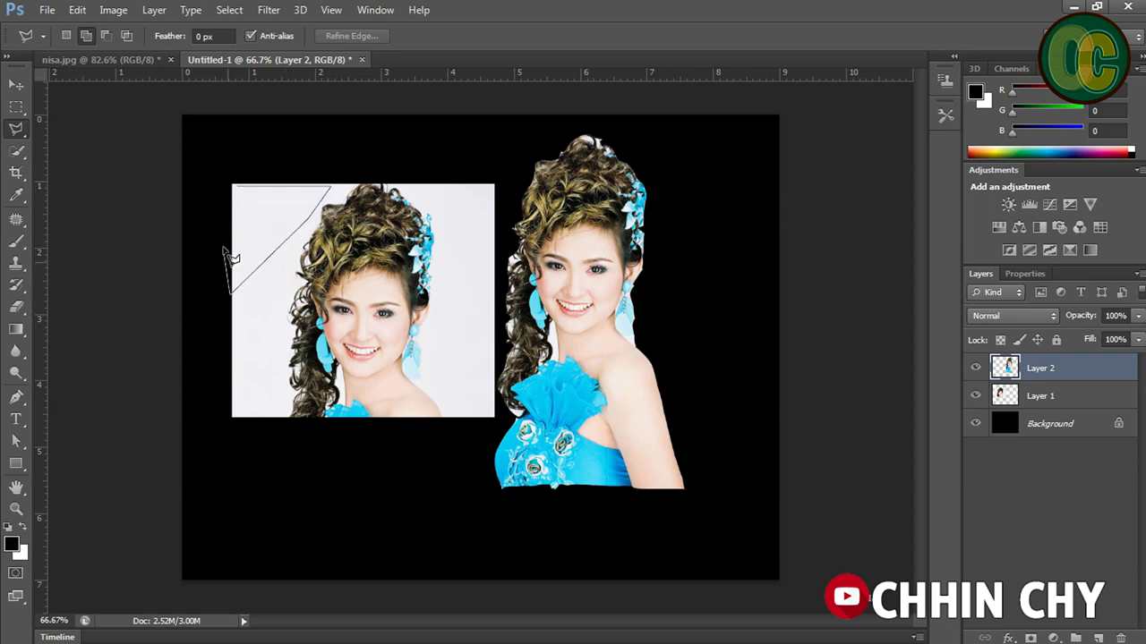
{"action": "left_click", "coordinate": [235, 187]}
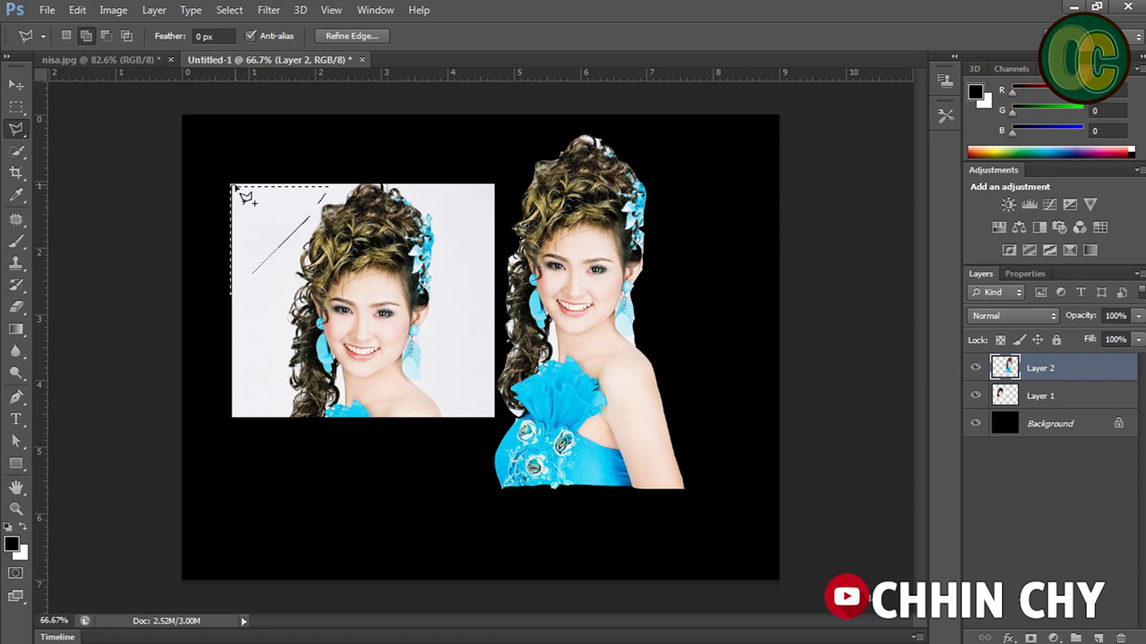
{"action": "key", "text": "ctrl+d"}
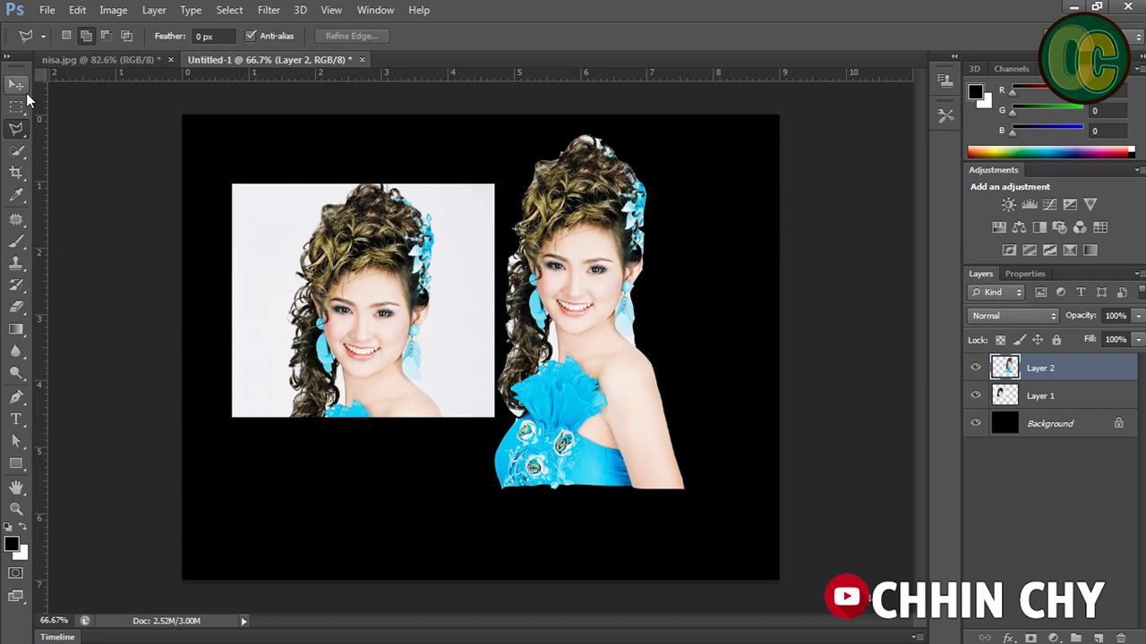
- Nudge Layer 1 and Layer 2 slightly left and up, then minimize Photoshop to the desktop
{"action": "left_click", "coordinate": [17, 85]}
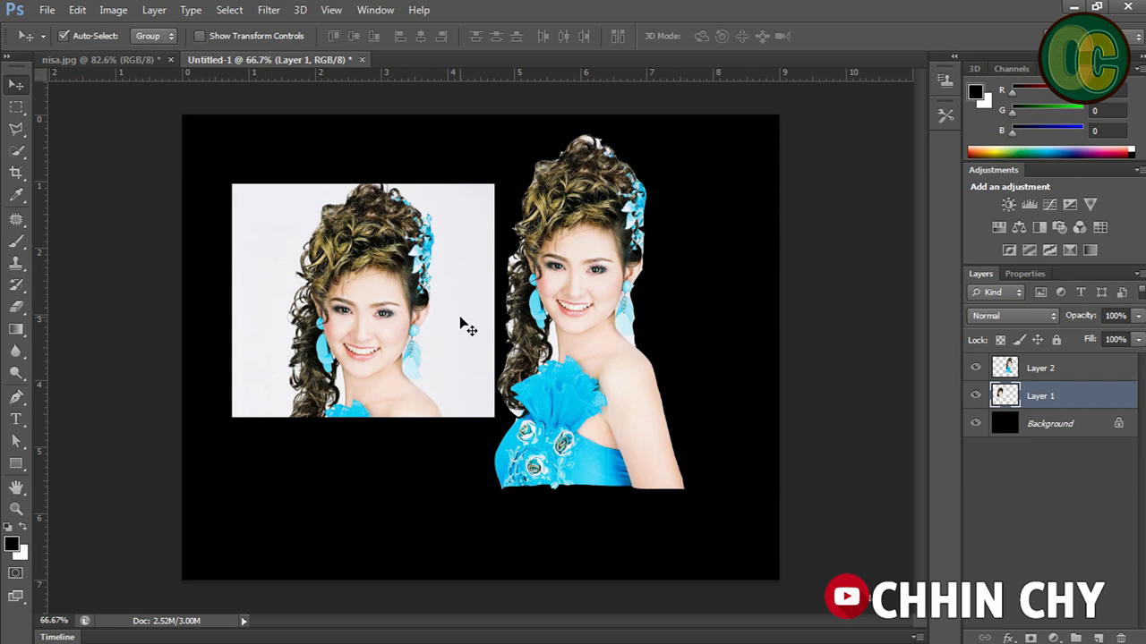
{"action": "left_click_drag", "start_coordinate": [442, 304], "coordinate": [421, 301]}
{"action": "left_click_drag", "start_coordinate": [547, 284], "coordinate": [538, 278]}
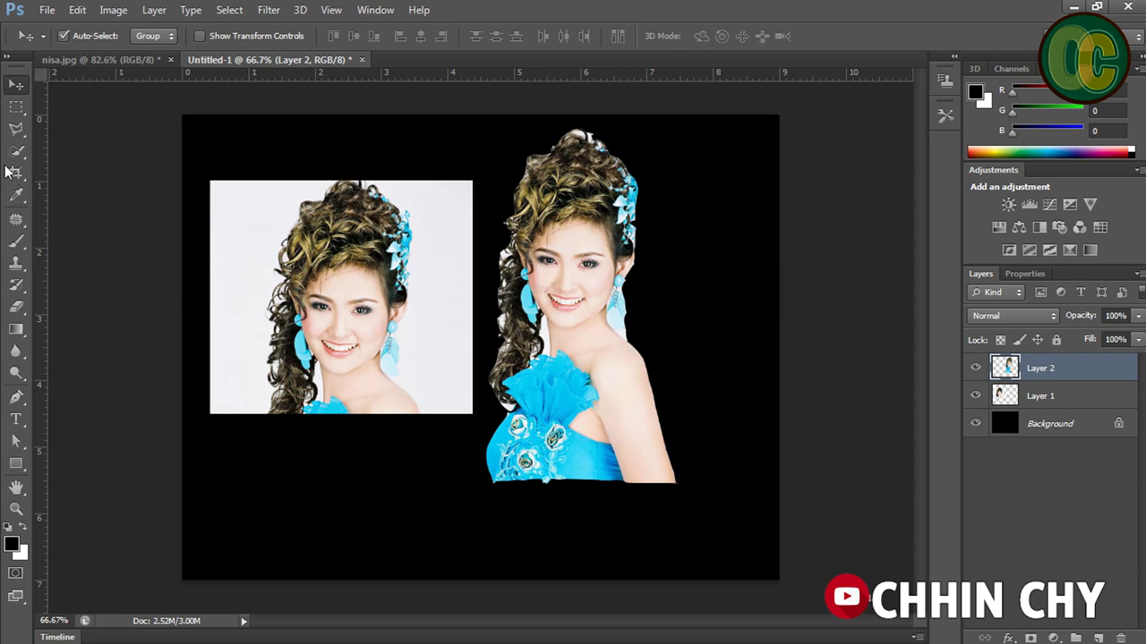
{"action": "left_click", "coordinate": [20, 135]}
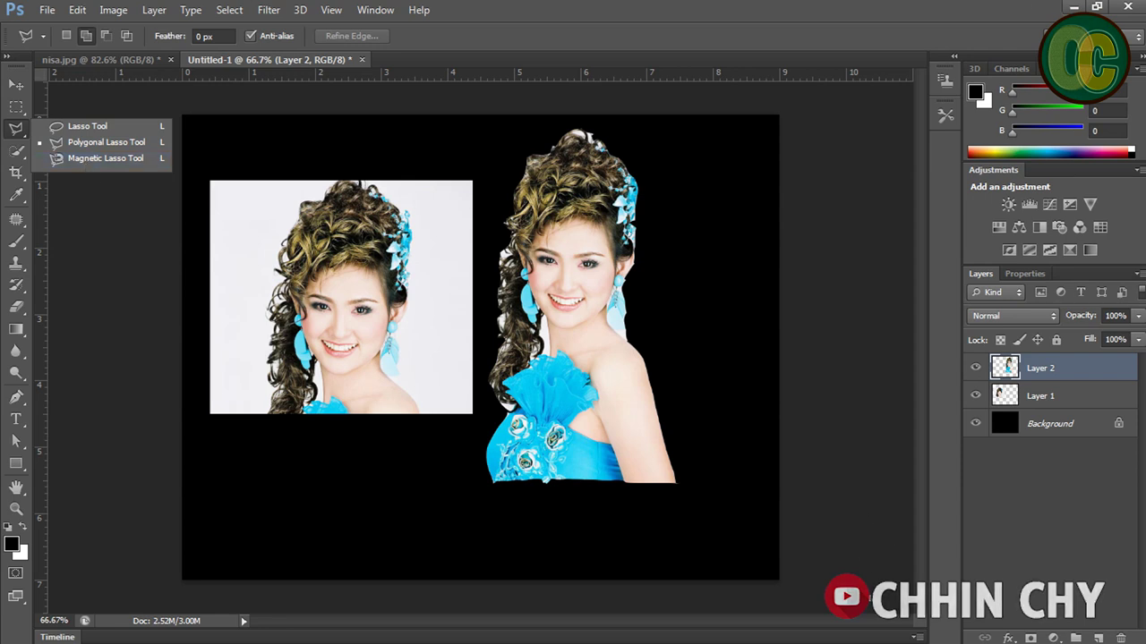
{"action": "left_click", "coordinate": [1075, 7]}
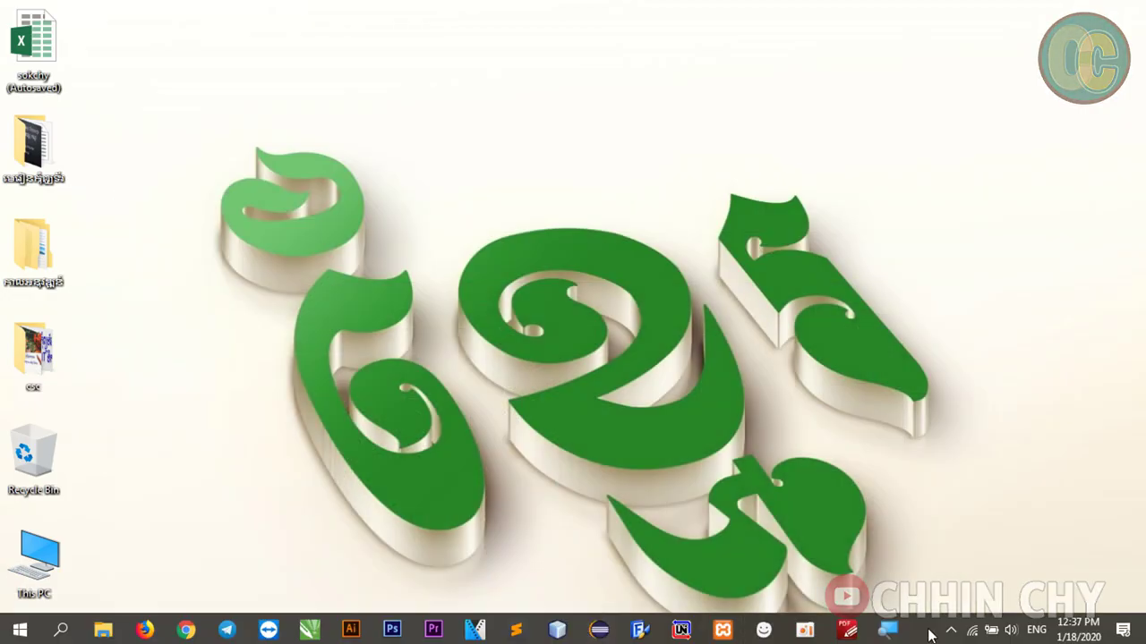